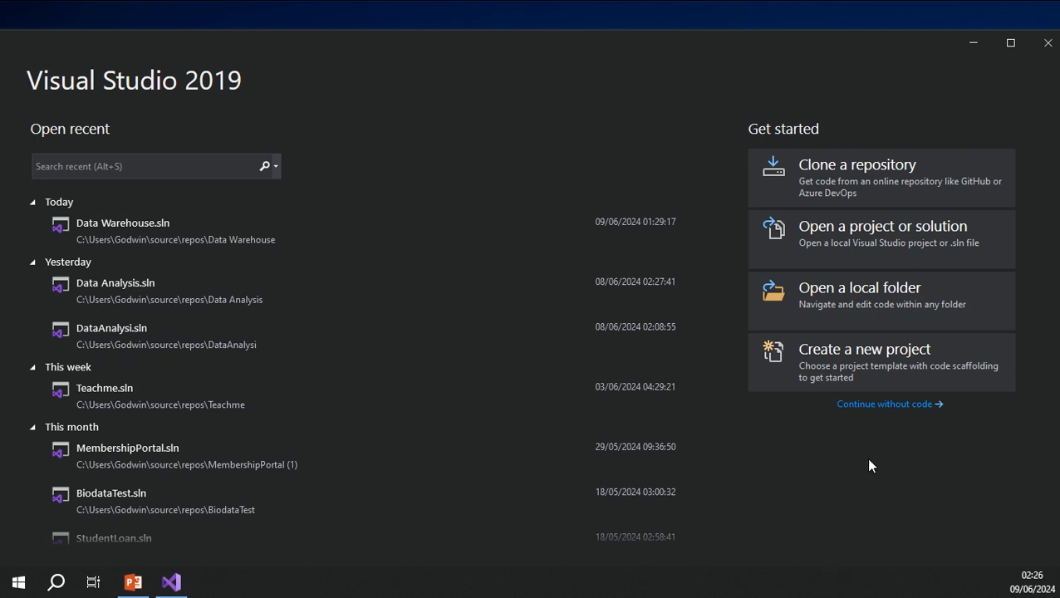
Start creating a new project and search the project templates for "inetegration service"
left_click(850, 356)
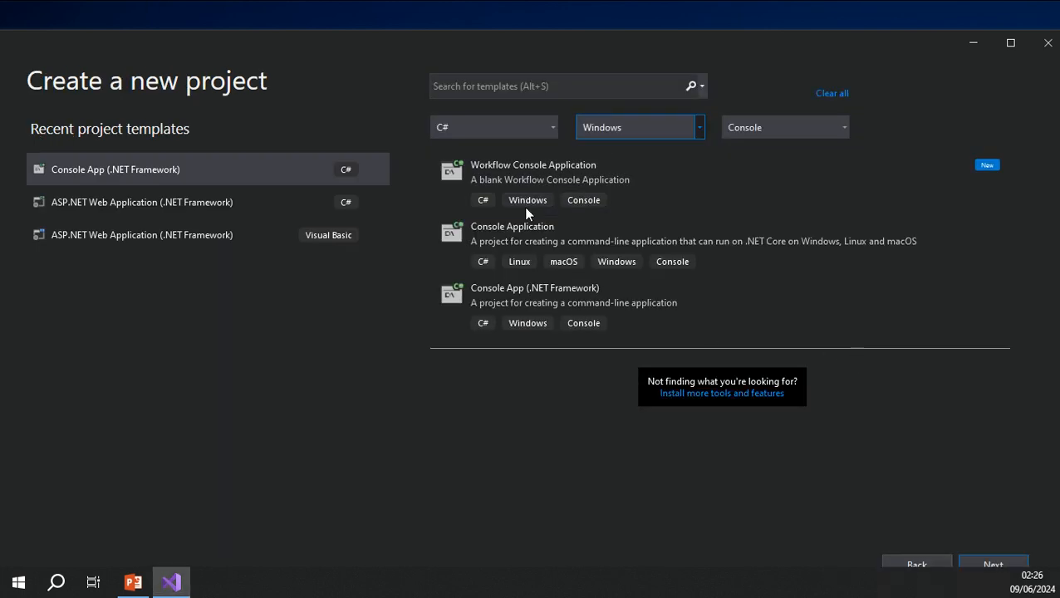
left_click(509, 85)
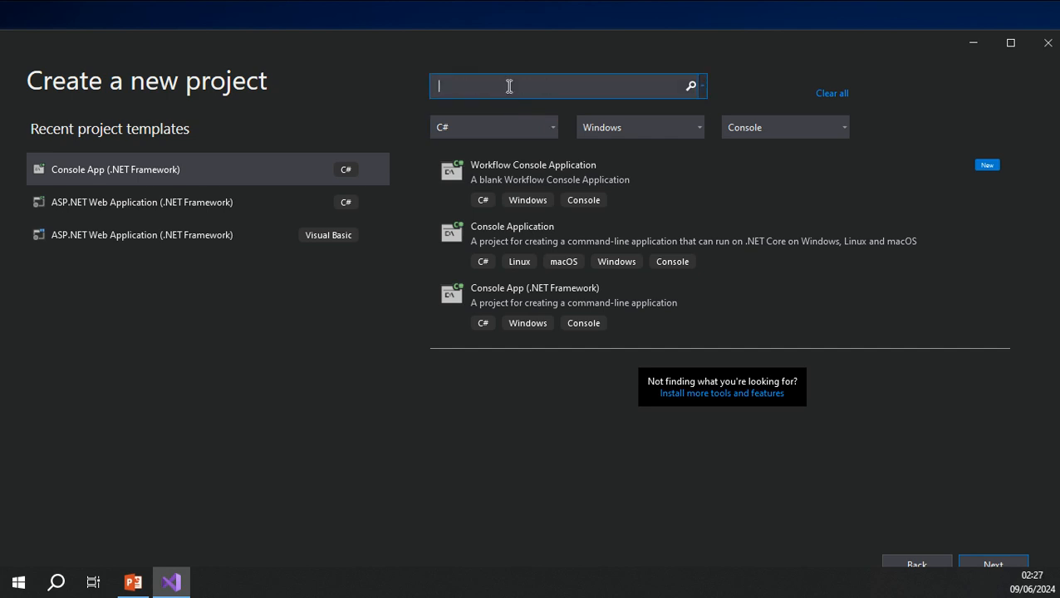
type("inetr")
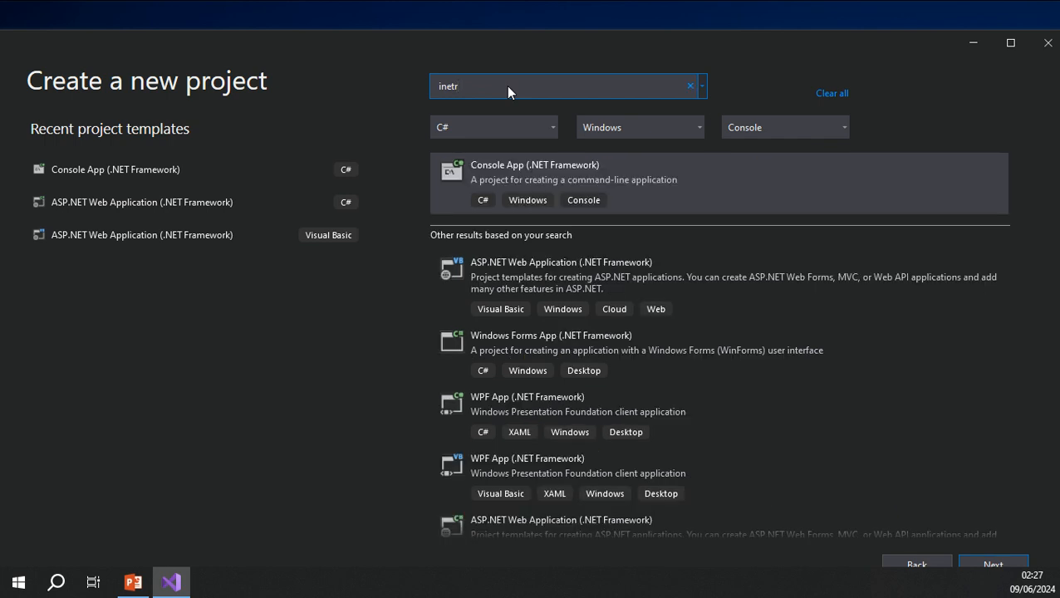
key("BackSpace")
type("egration")
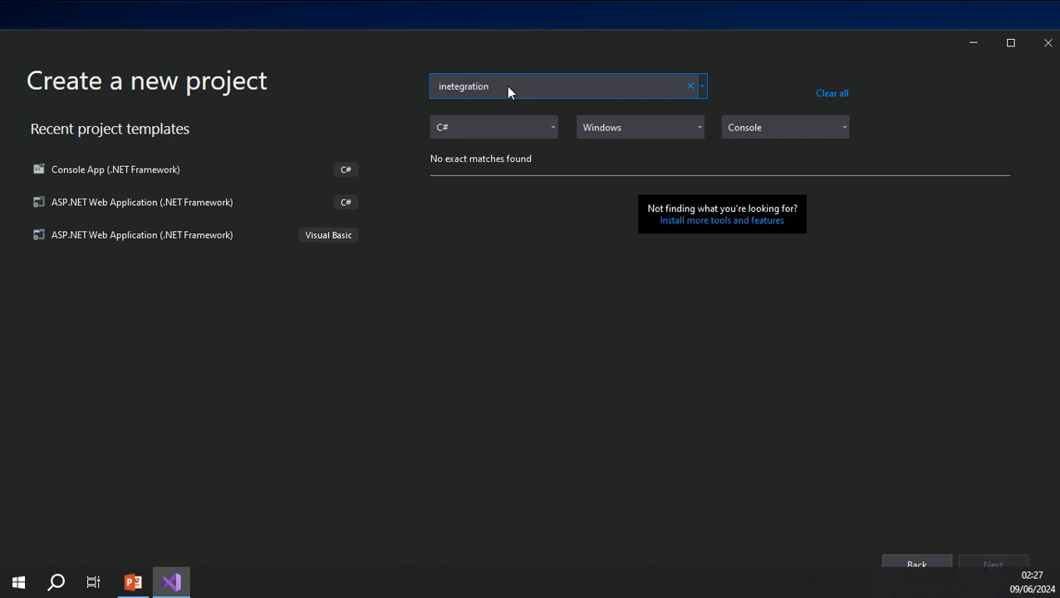
type(" service")
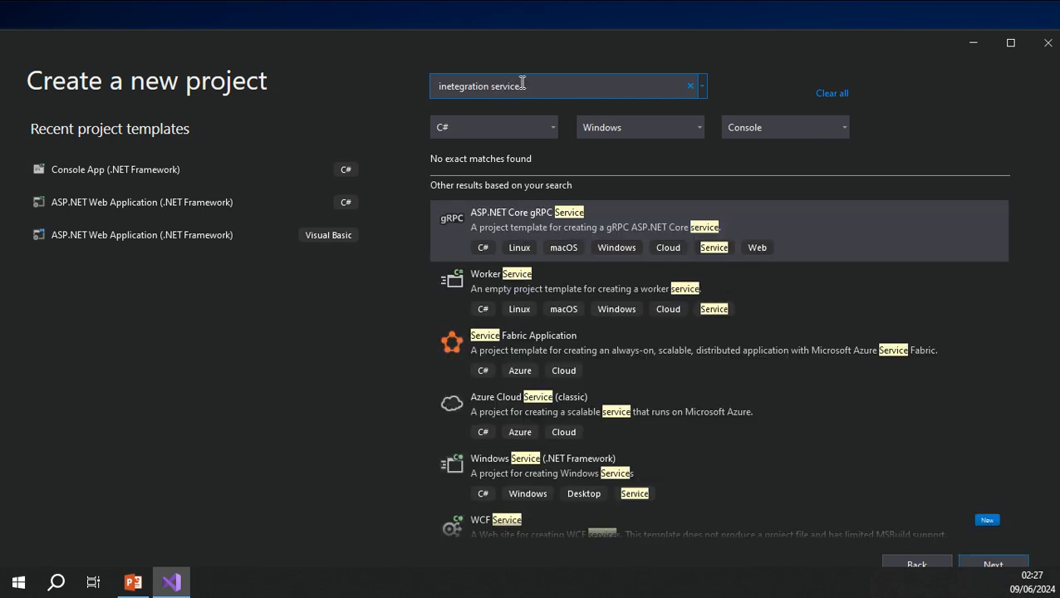
Examine the template search results for an Integration Services project template and return to the start window
scroll(860, 426, "down", 3)
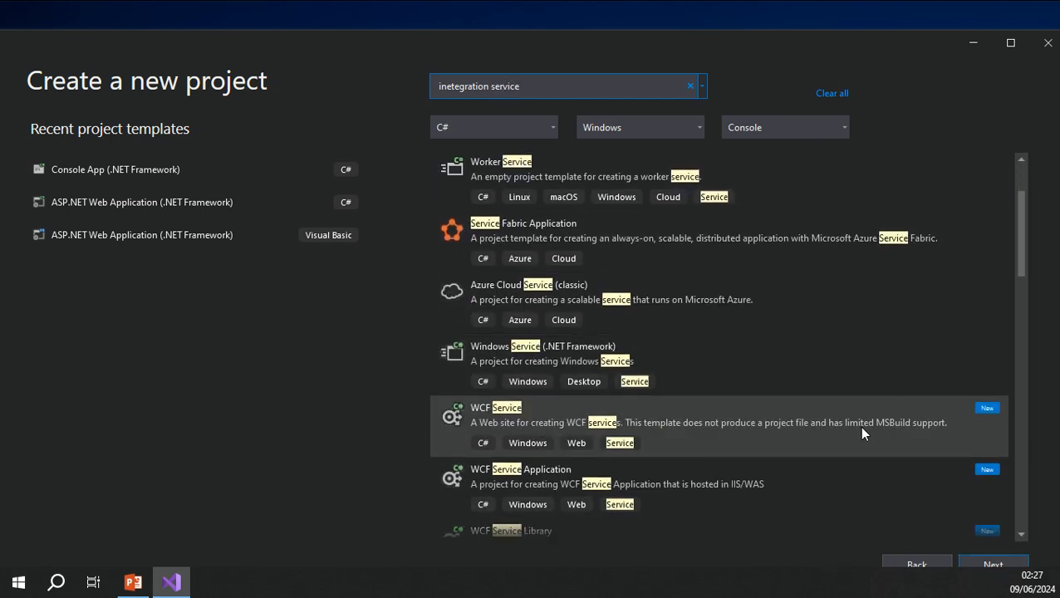
scroll(860, 432, "down", 15)
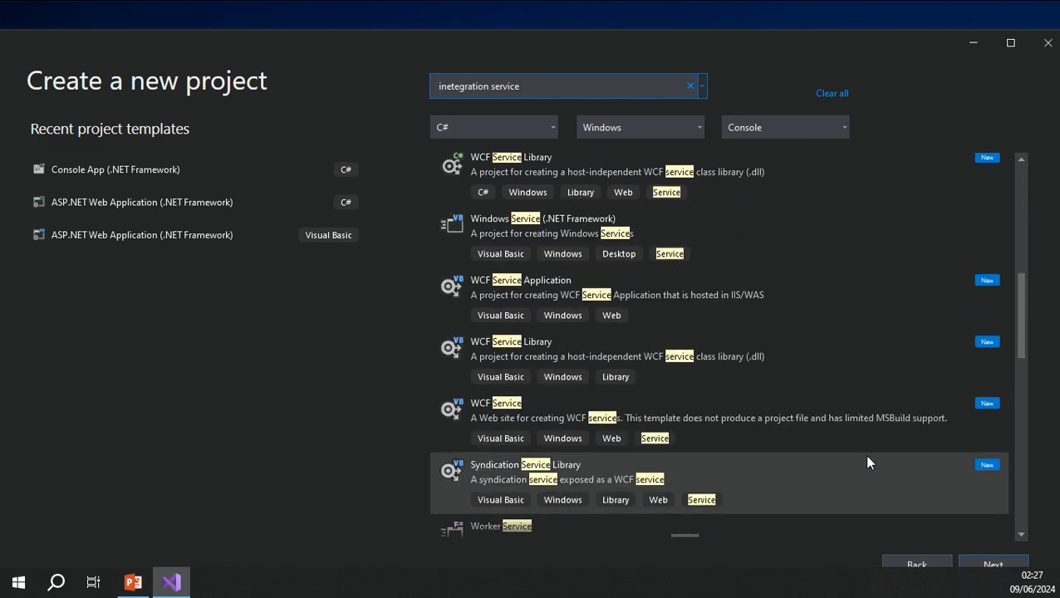
scroll(868, 464, "down", 10)
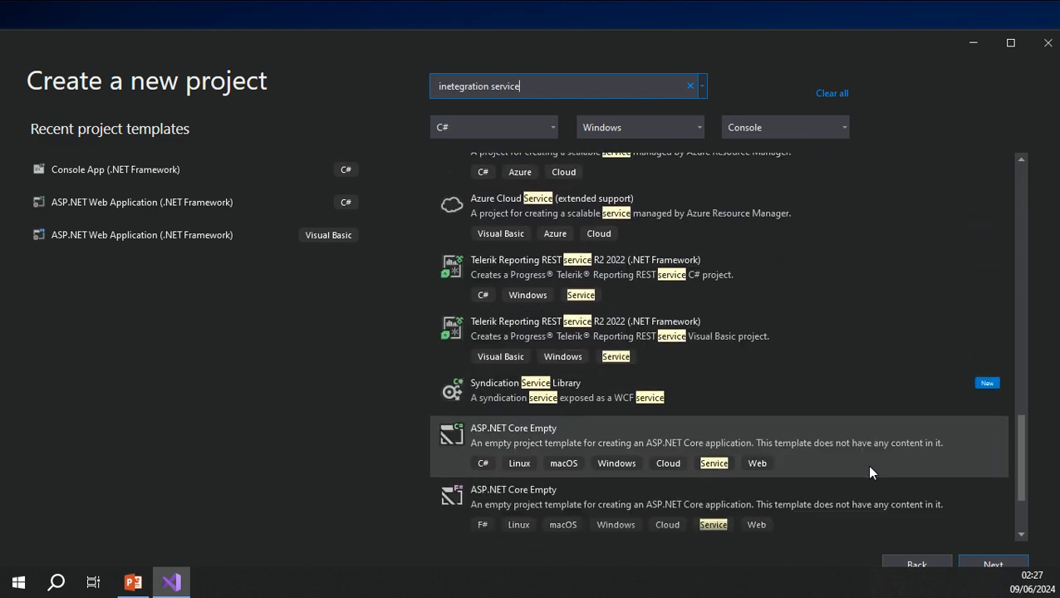
scroll(876, 477, "up", 10)
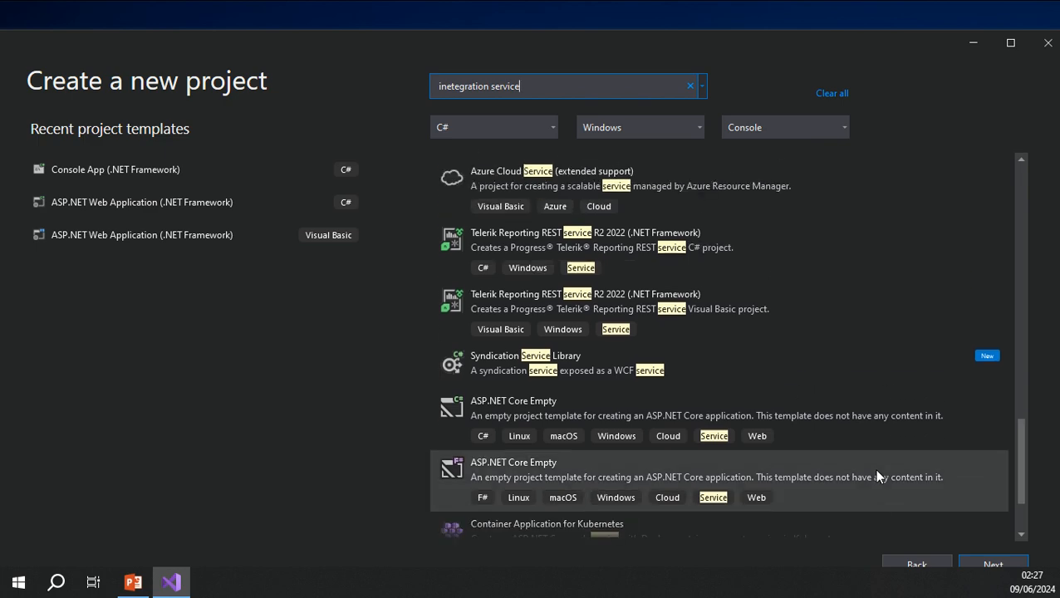
scroll(876, 457, "up", 8)
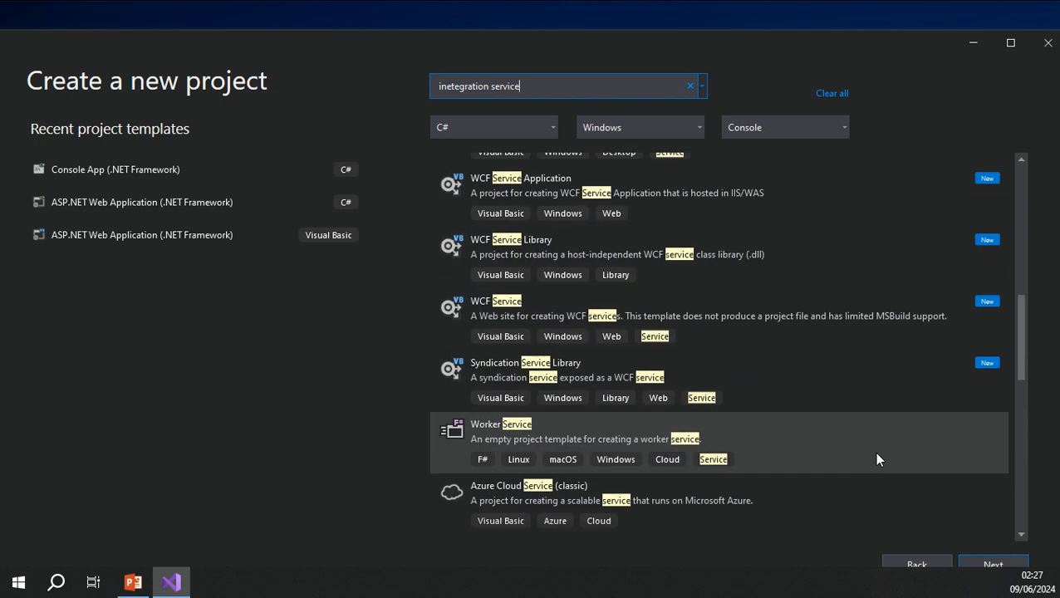
scroll(909, 415, "up", 3)
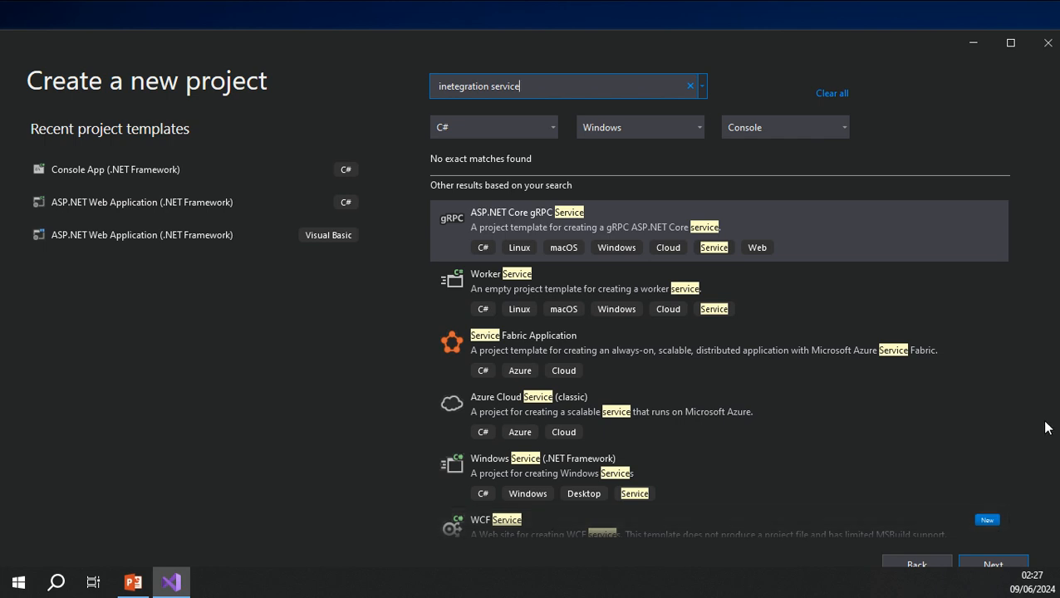
scroll(1023, 262, "down", 1)
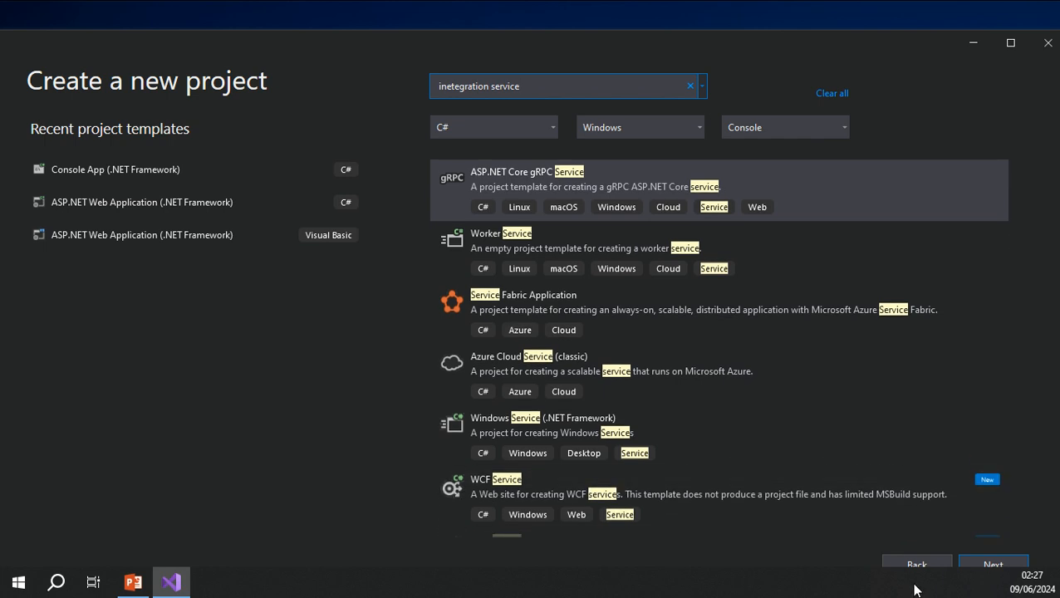
left_click(916, 563)
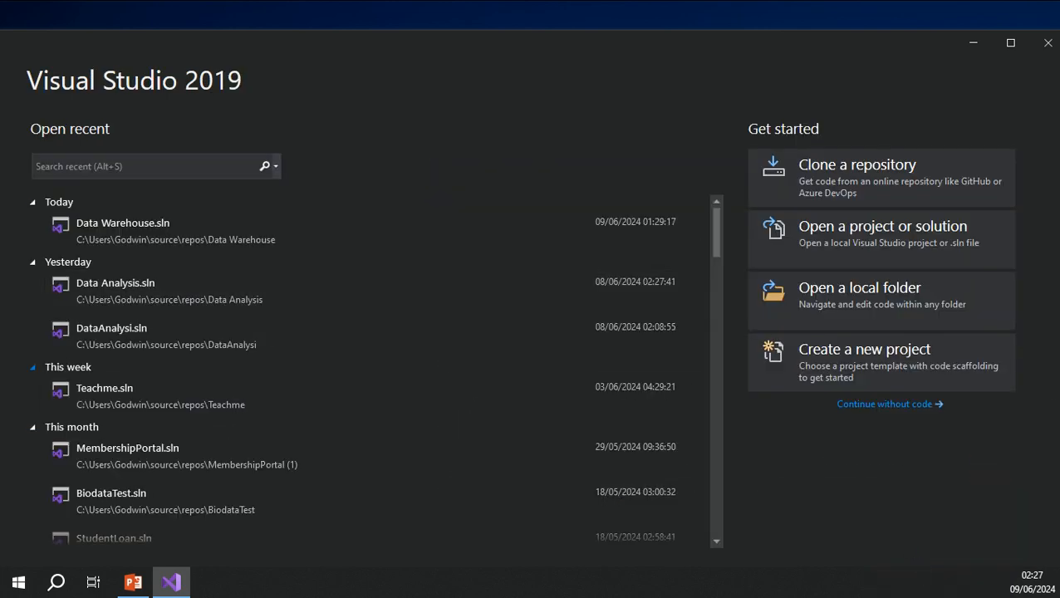
Continue without code and search the online Visual Studio Marketplace extensions for "SSDT"
left_click(892, 407)
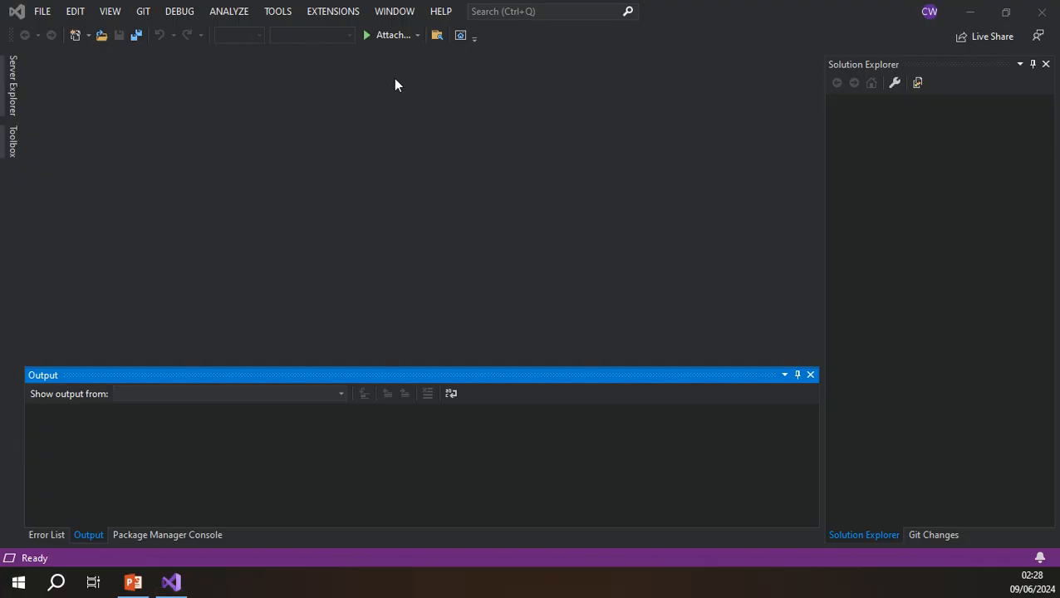
left_click(330, 13)
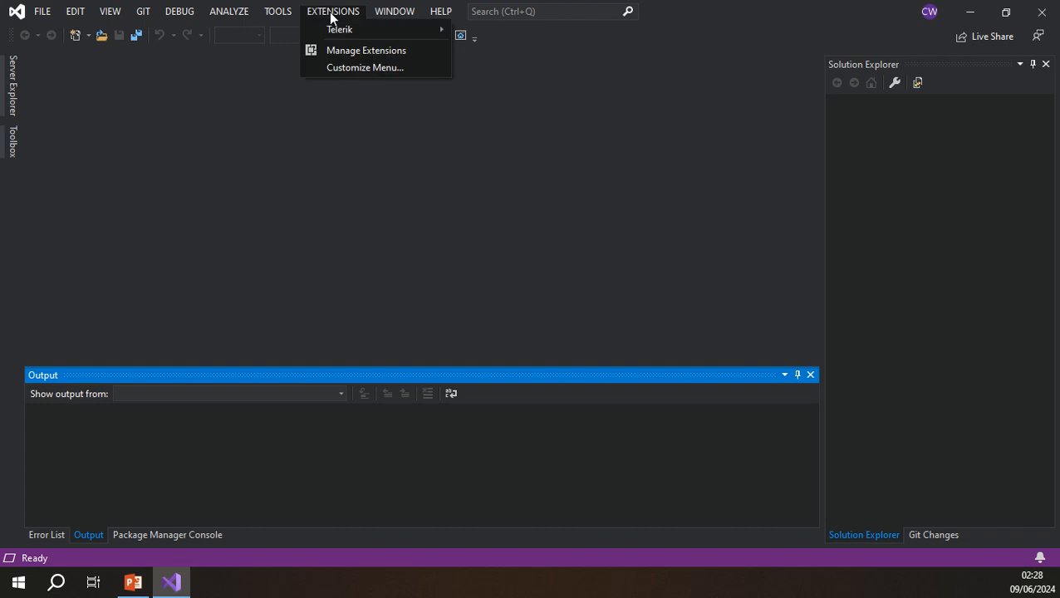
left_click(358, 50)
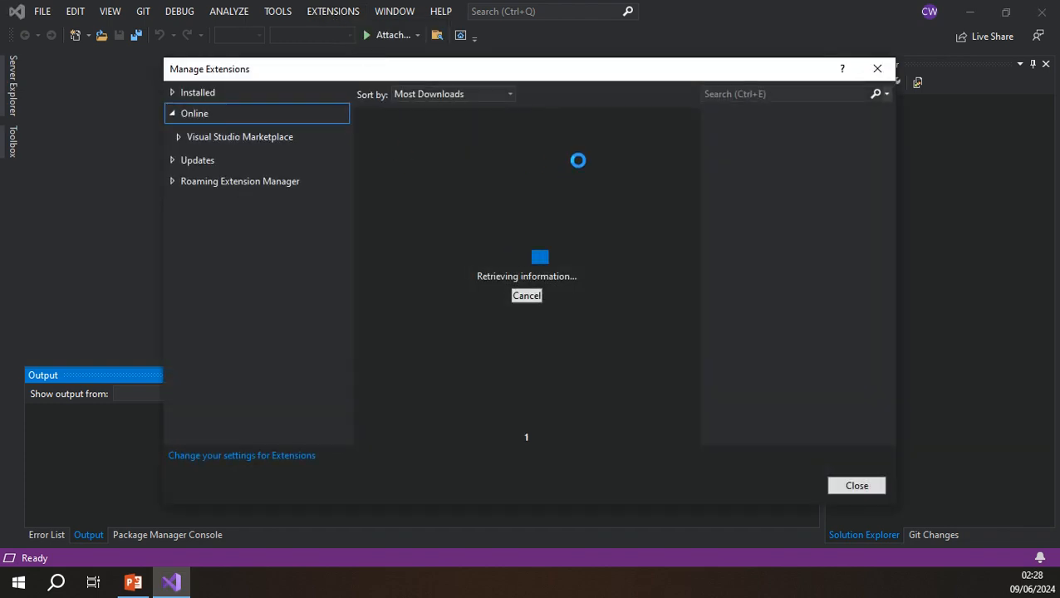
left_click(255, 135)
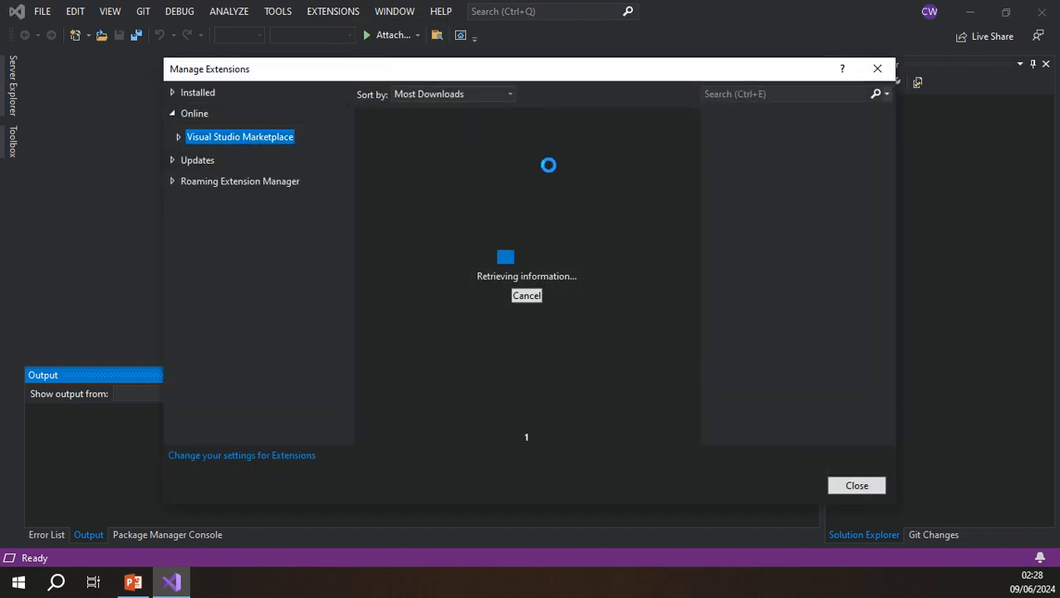
left_click(760, 94)
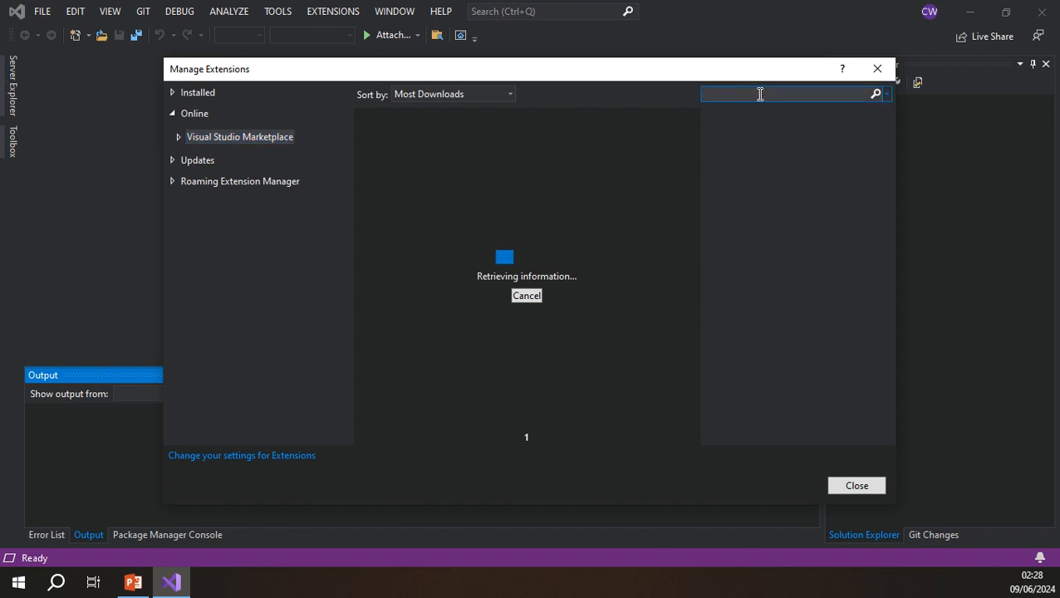
type("SSDT")
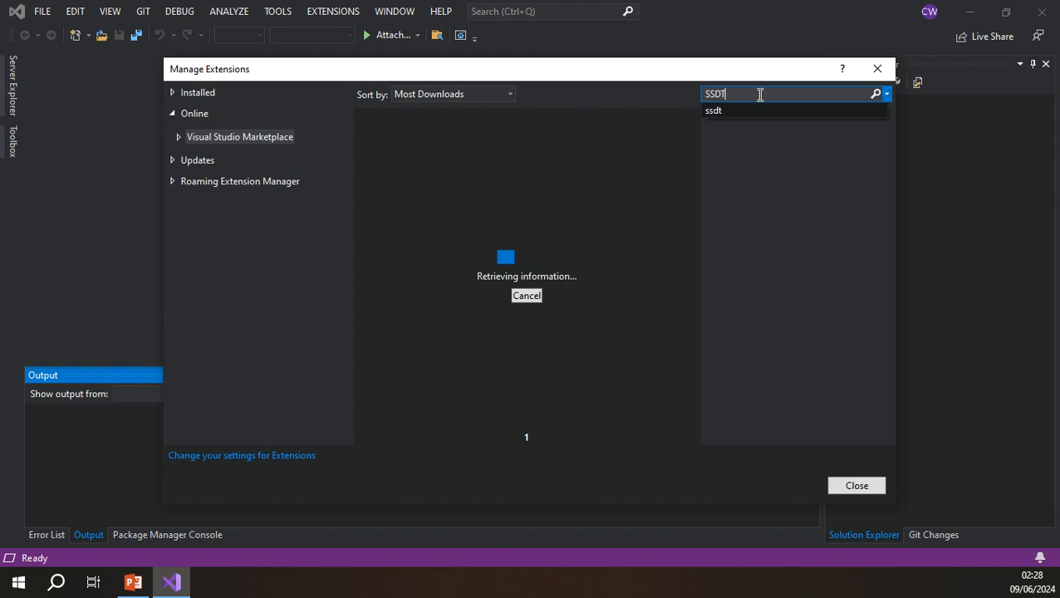
key("Return")
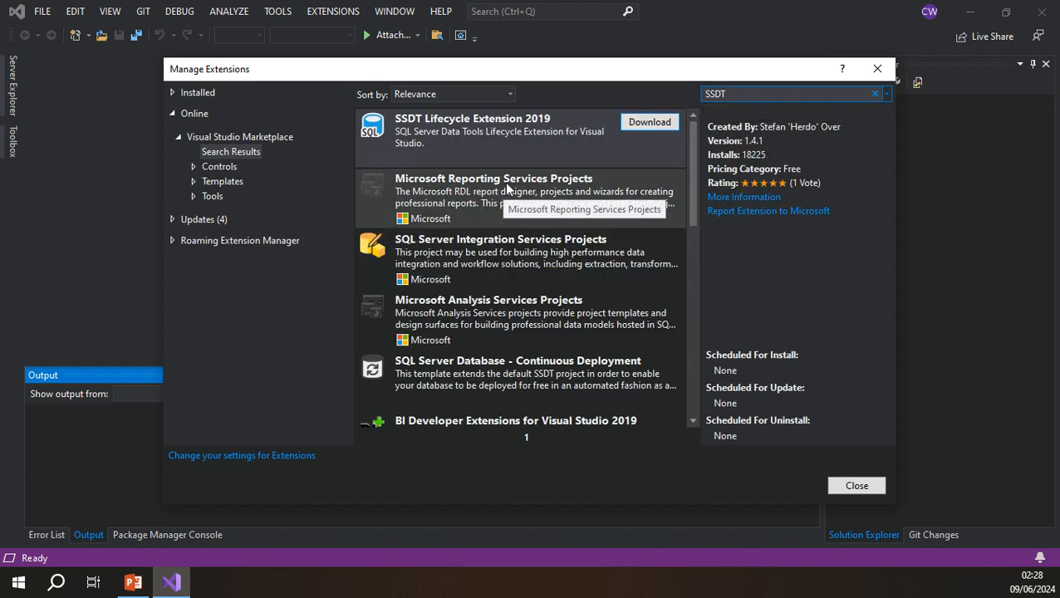
Download SSDT Lifecycle Extension 2019 and apply its scheduled installation with the VSIX Installer
left_click(486, 135)
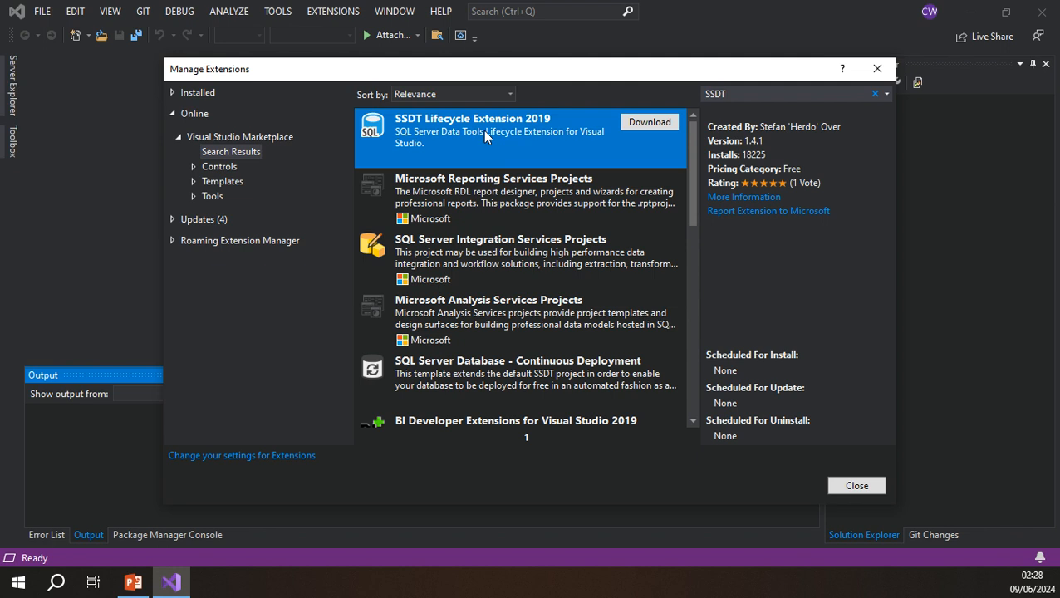
left_click(649, 124)
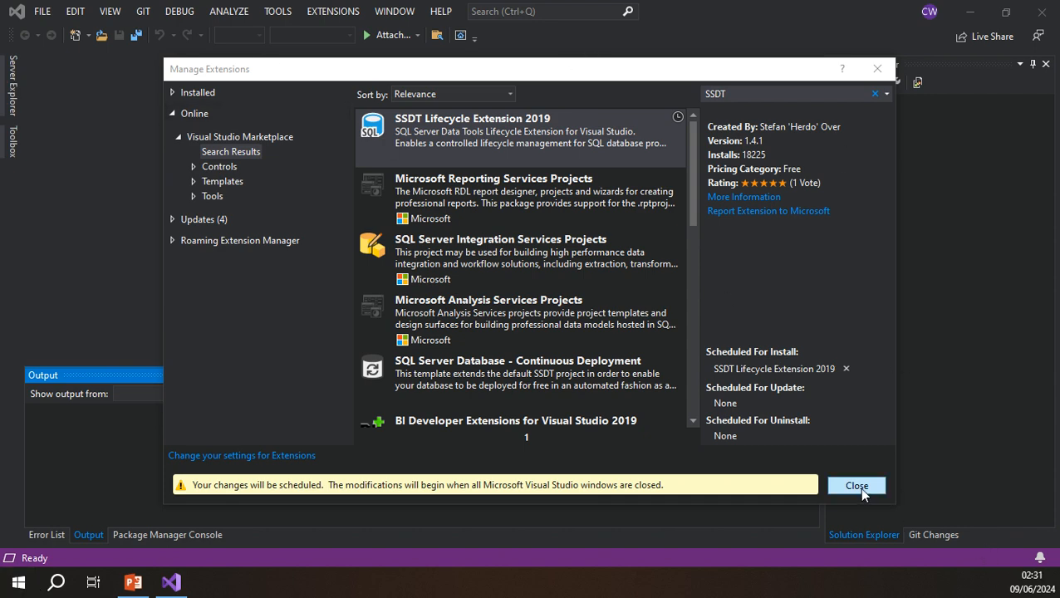
left_click(858, 486)
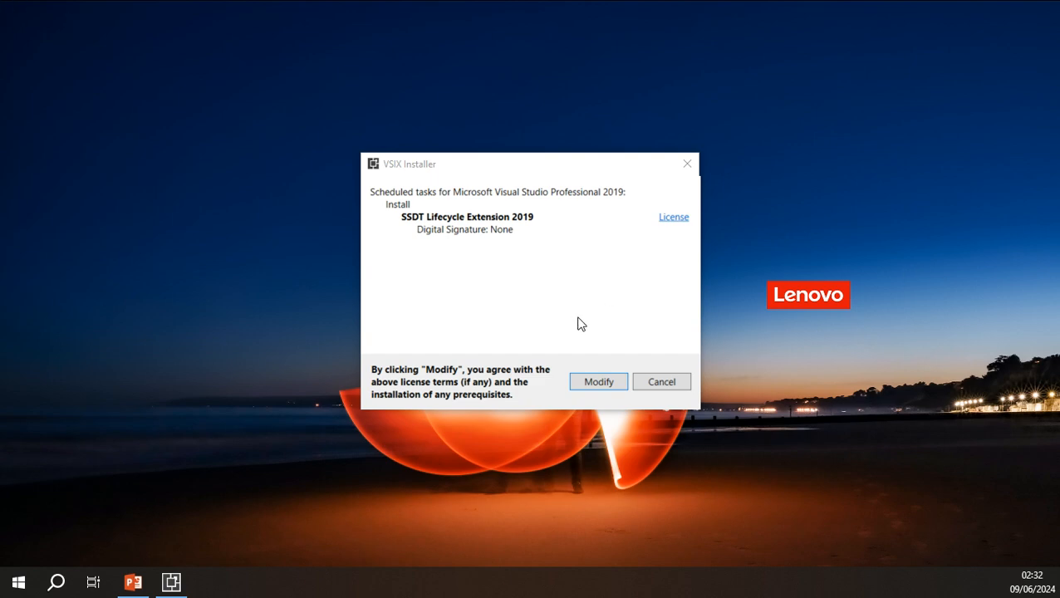
left_click(603, 387)
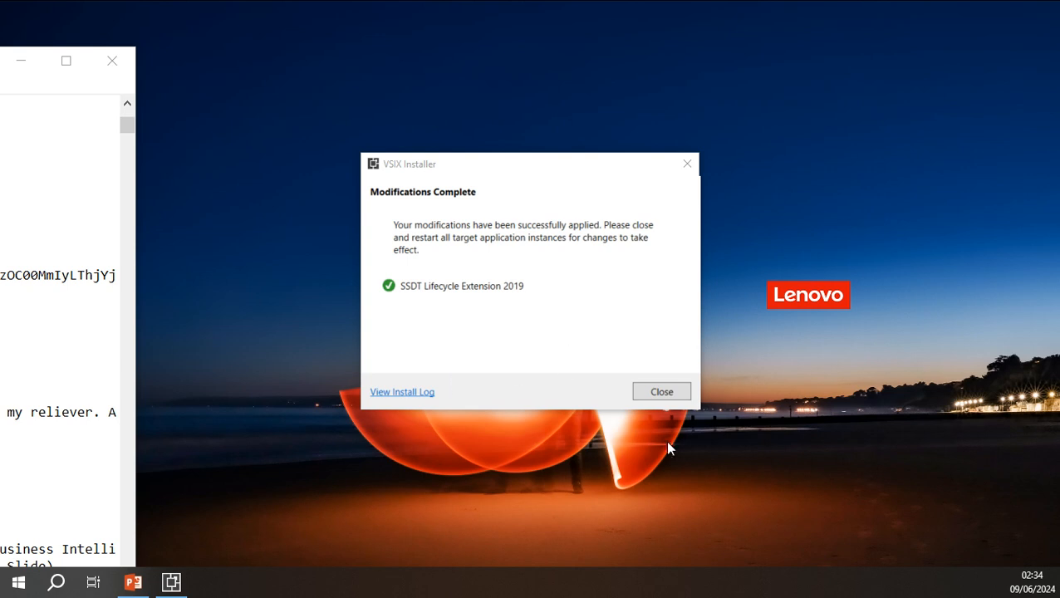
left_click(659, 394)
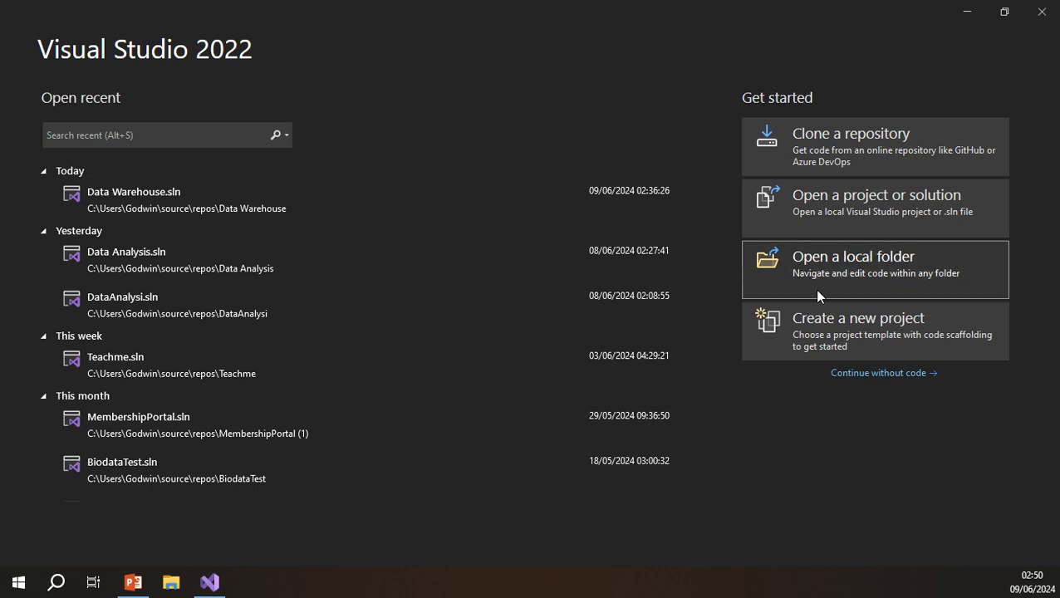
In Visual Studio 2022, start a new project, search the templates for "integrat" and choose the Integration Services Project template
left_click(857, 327)
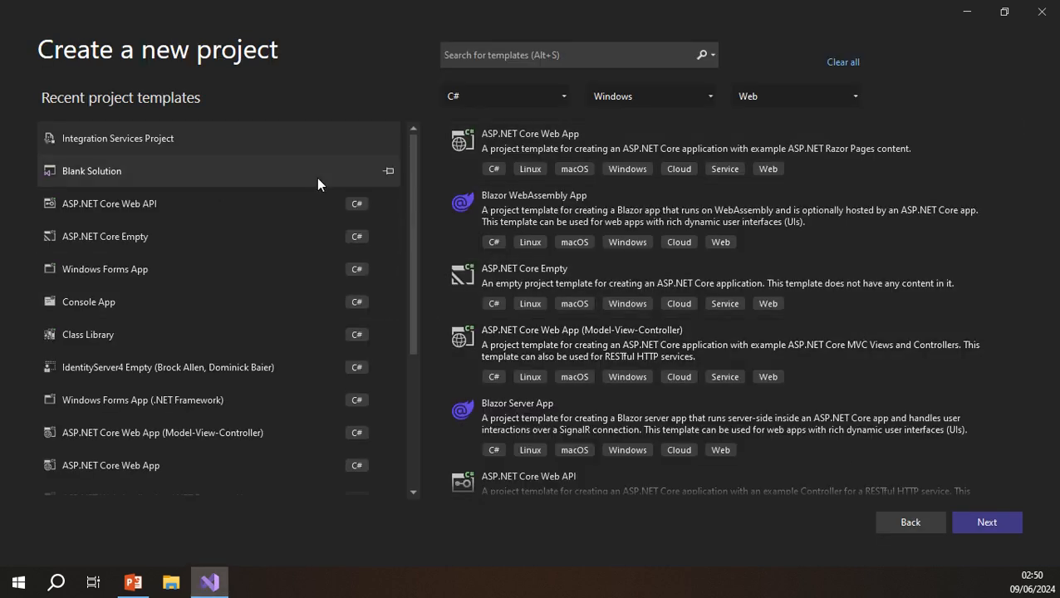
left_click(540, 55)
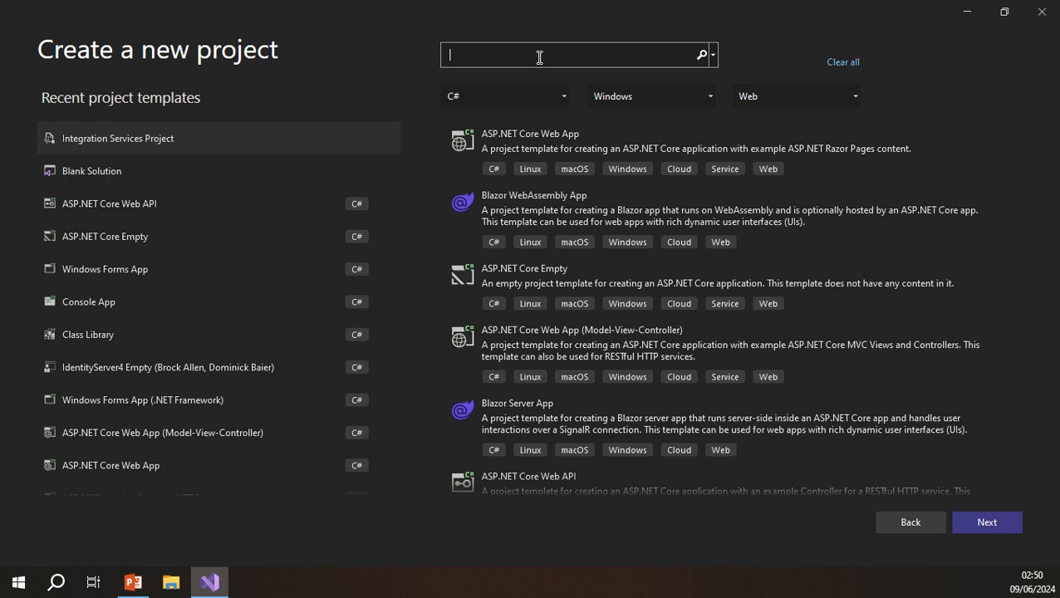
type("inte")
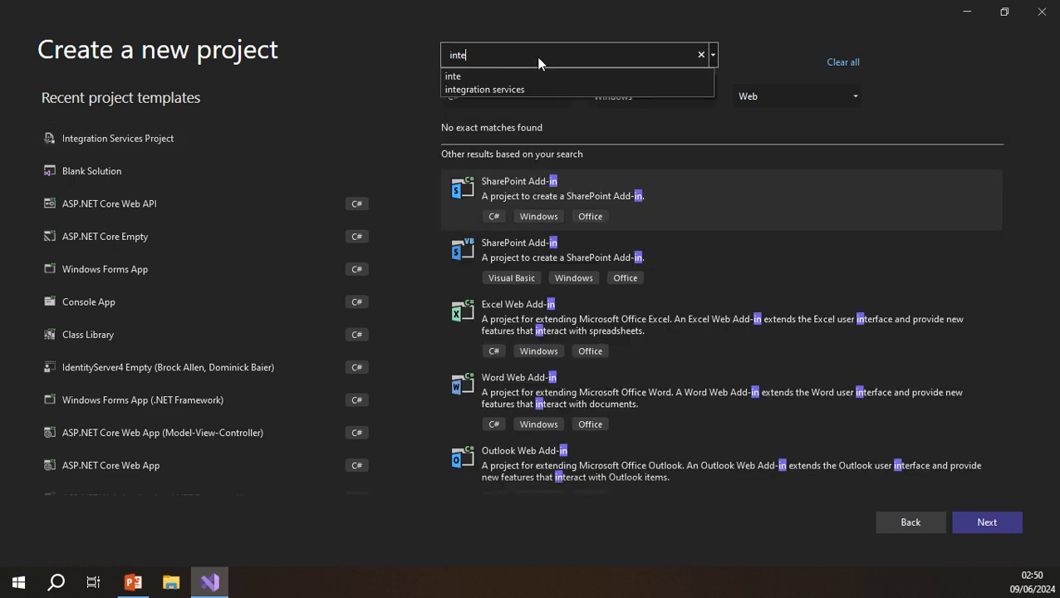
type("grat")
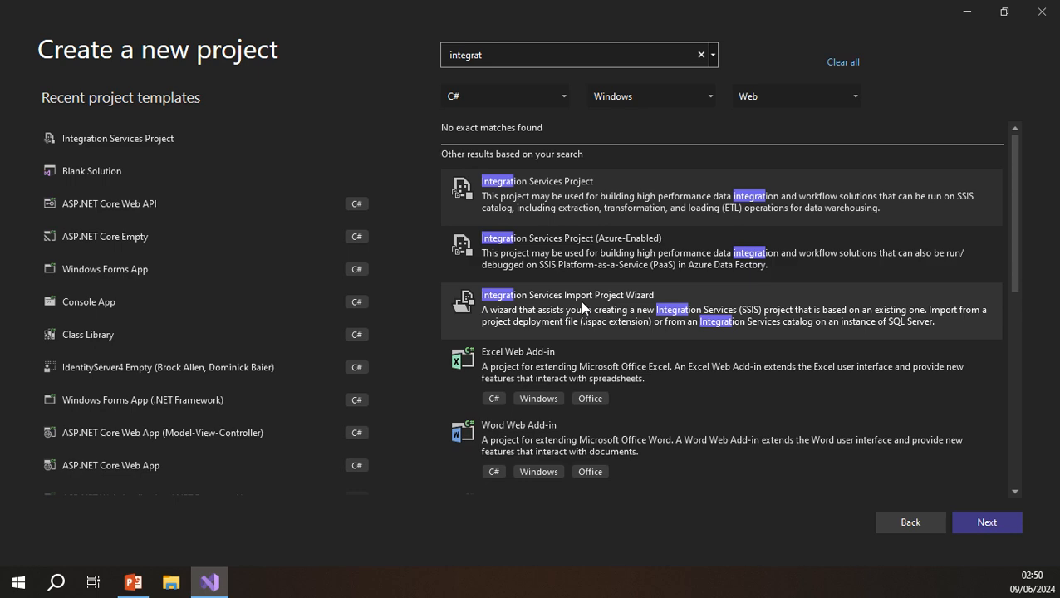
left_click(556, 195)
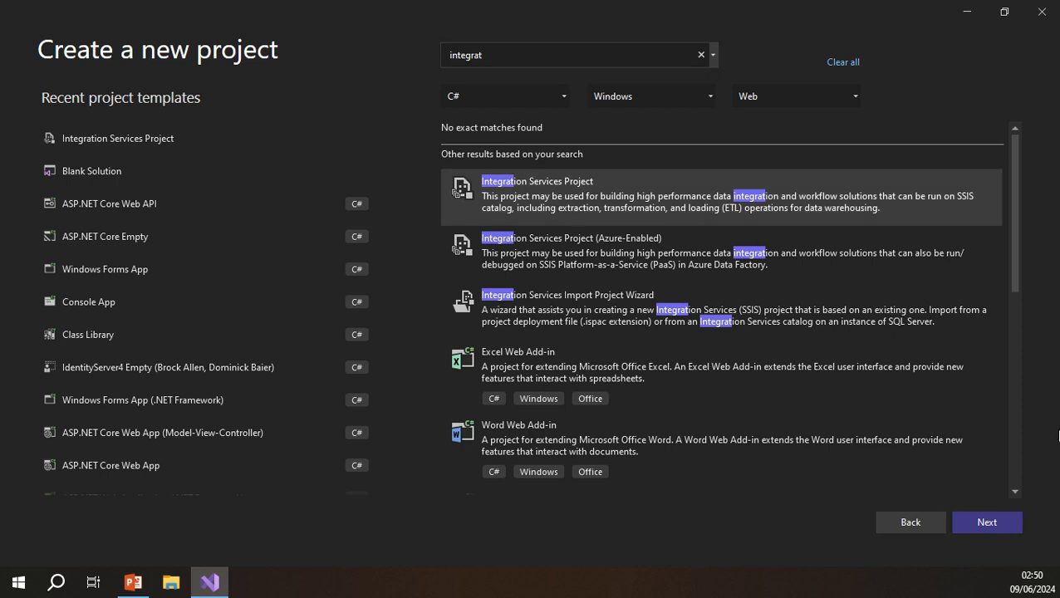
left_click(988, 522)
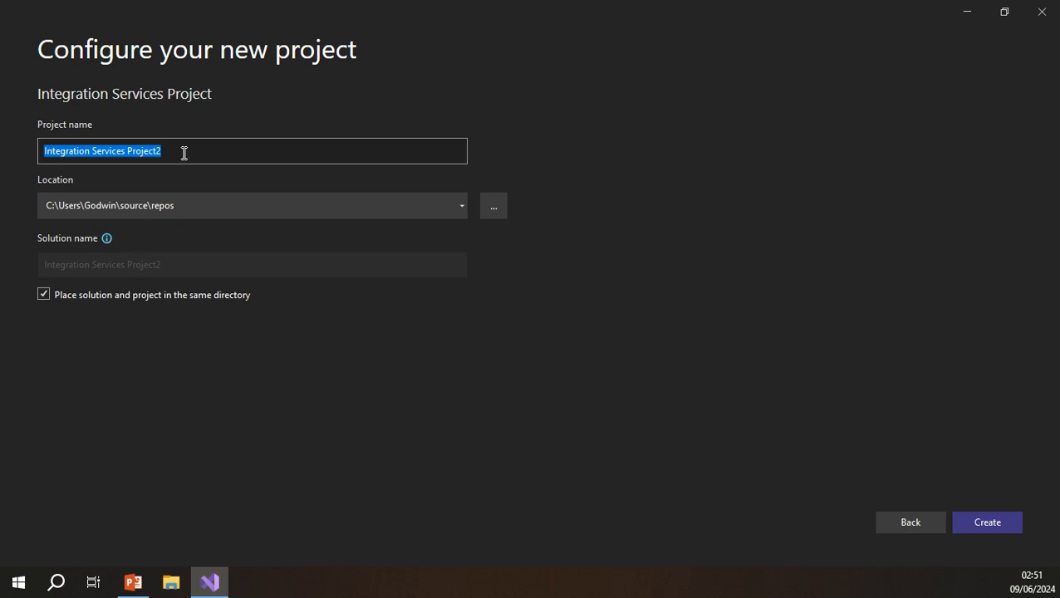
Name the Integration Services project "Data WH" and create it
type("Da")
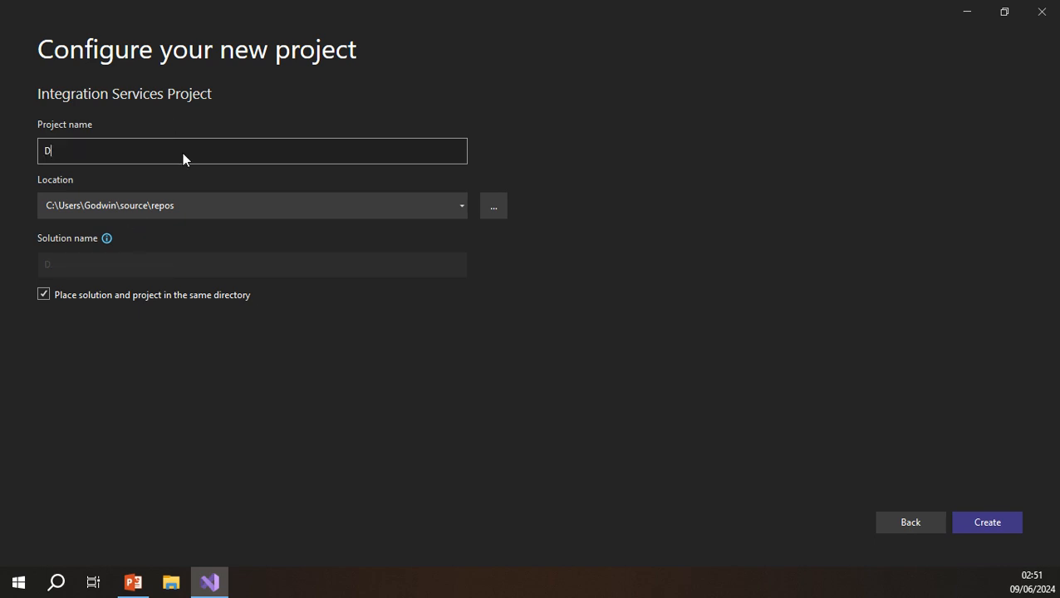
type("ta WH")
left_click(994, 525)
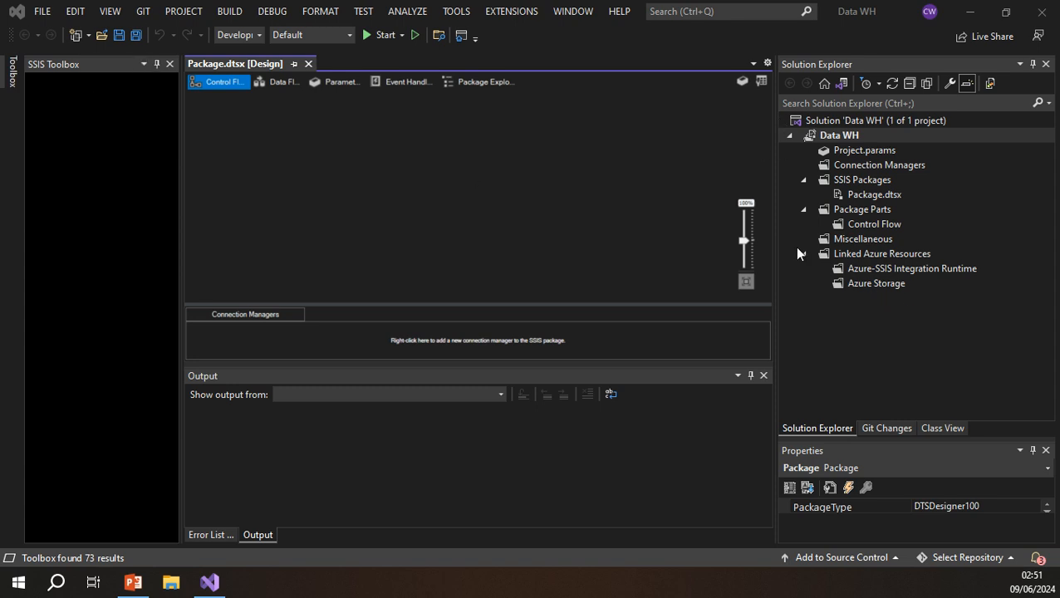
Add a new SSIS package to the SSIS Packages folder of the Data WH project
left_click(854, 181)
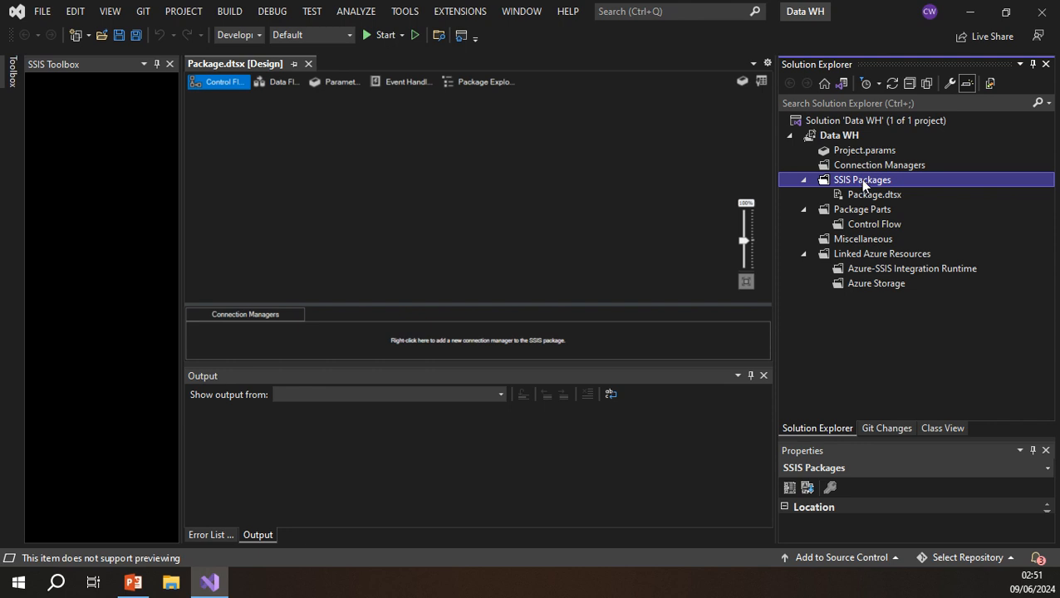
right_click(861, 182)
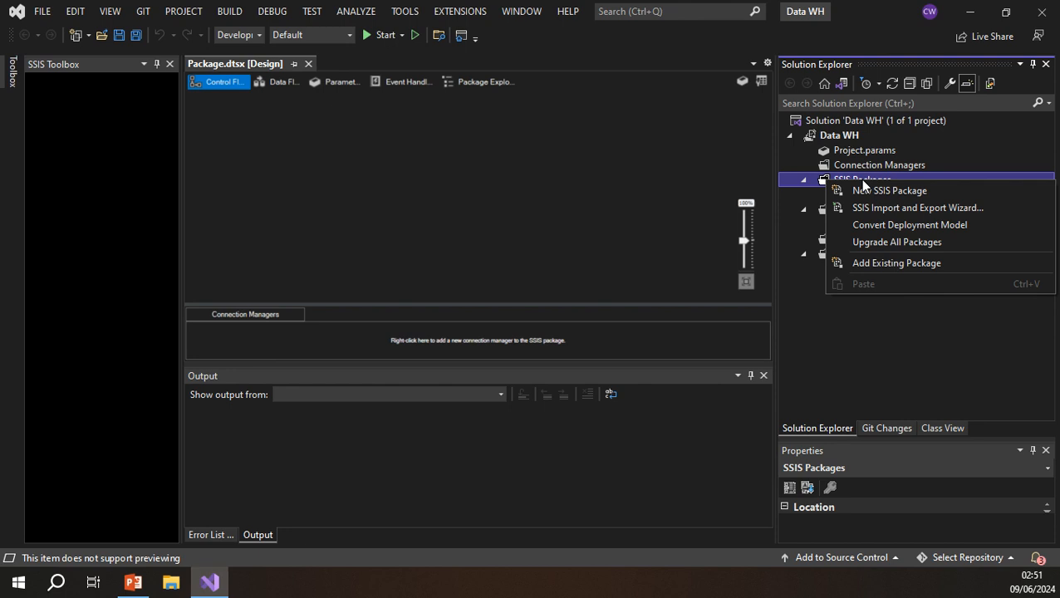
left_click(882, 191)
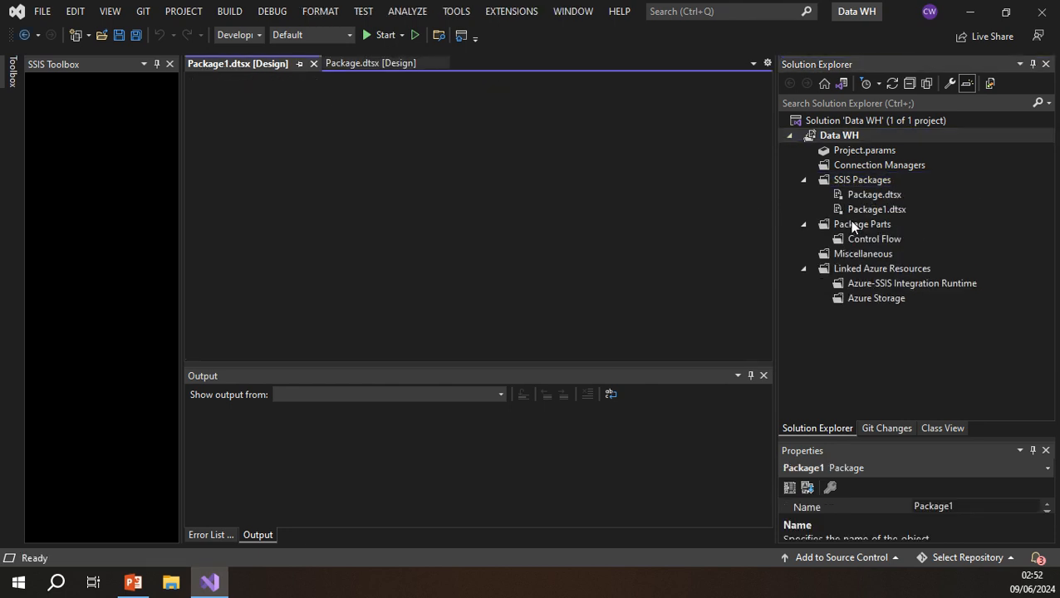
Rename the newly added package to Dim_Customer.dtsx and accept reloading all externally changed files
left_click(878, 211)
right_click(878, 212)
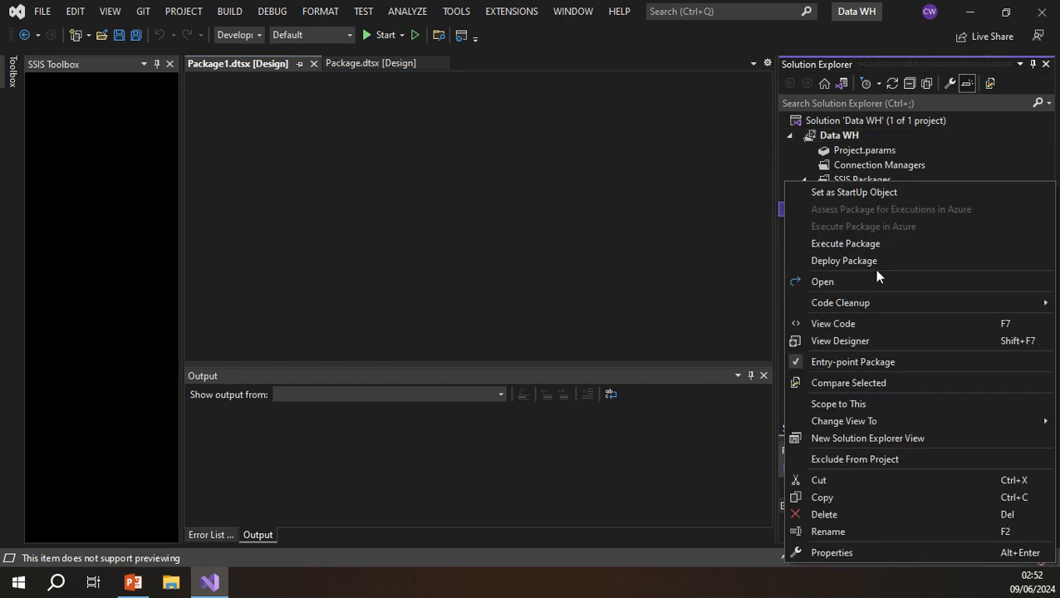
left_click(855, 533)
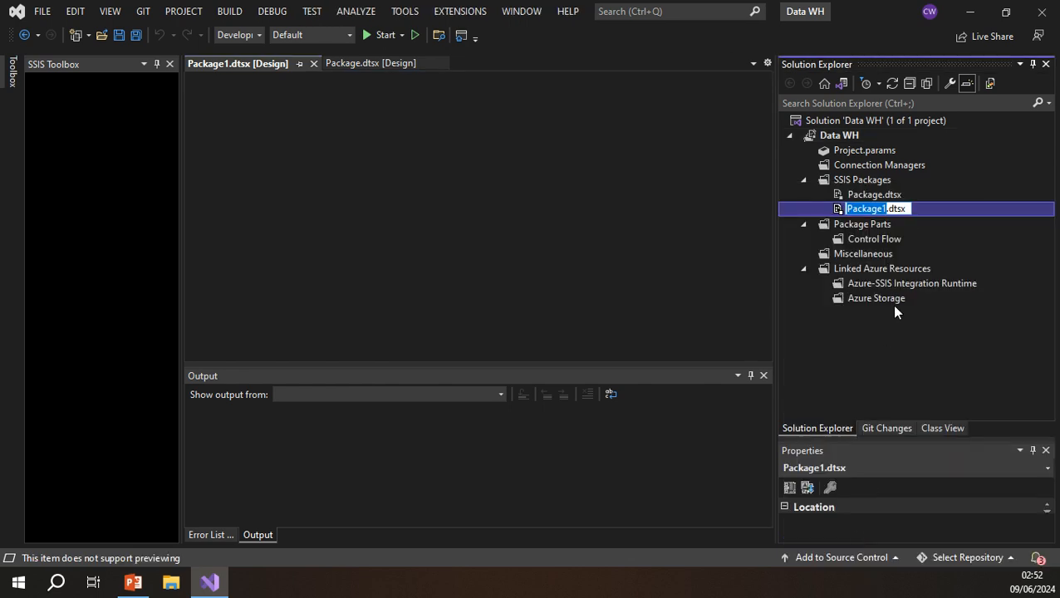
type("Dim_")
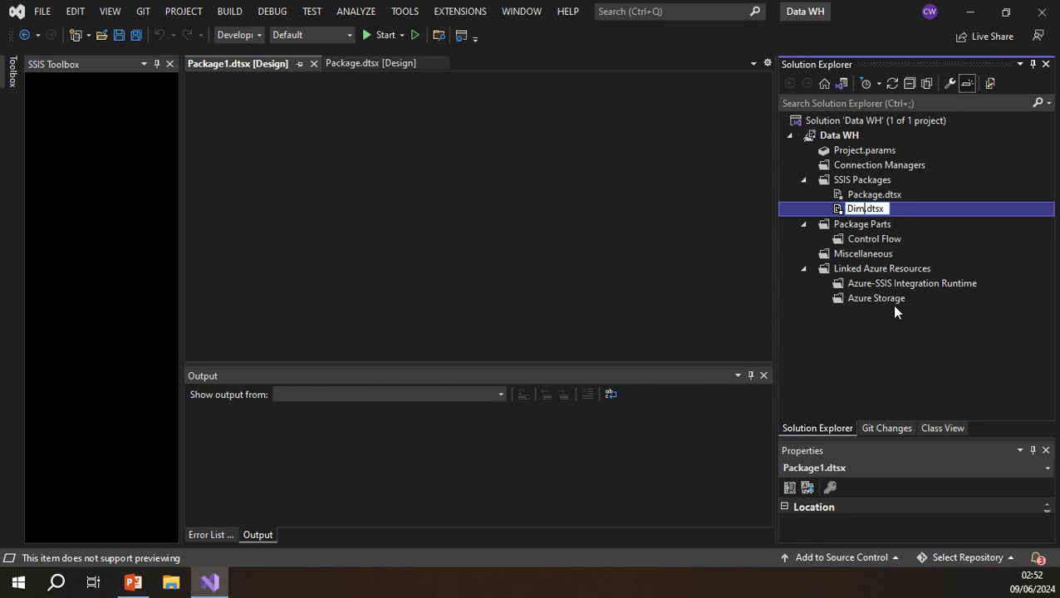
type("Customer")
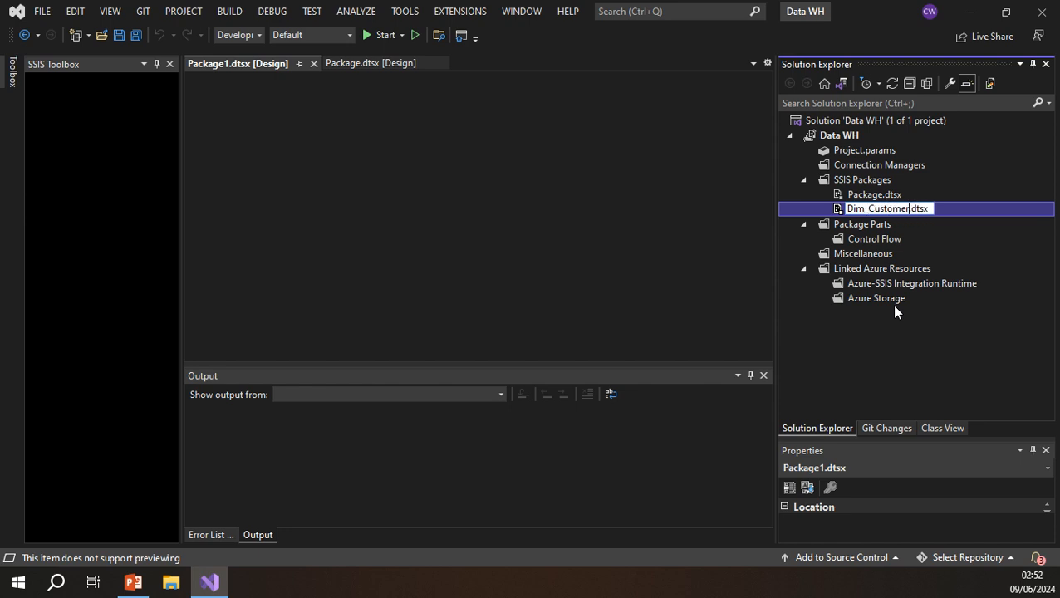
key("Return")
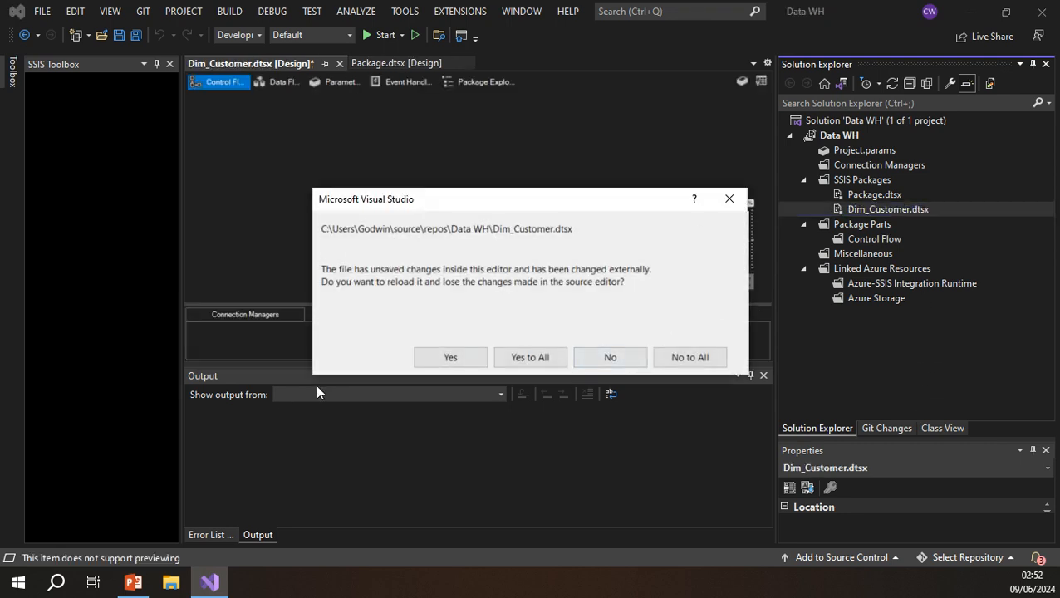
left_click(534, 364)
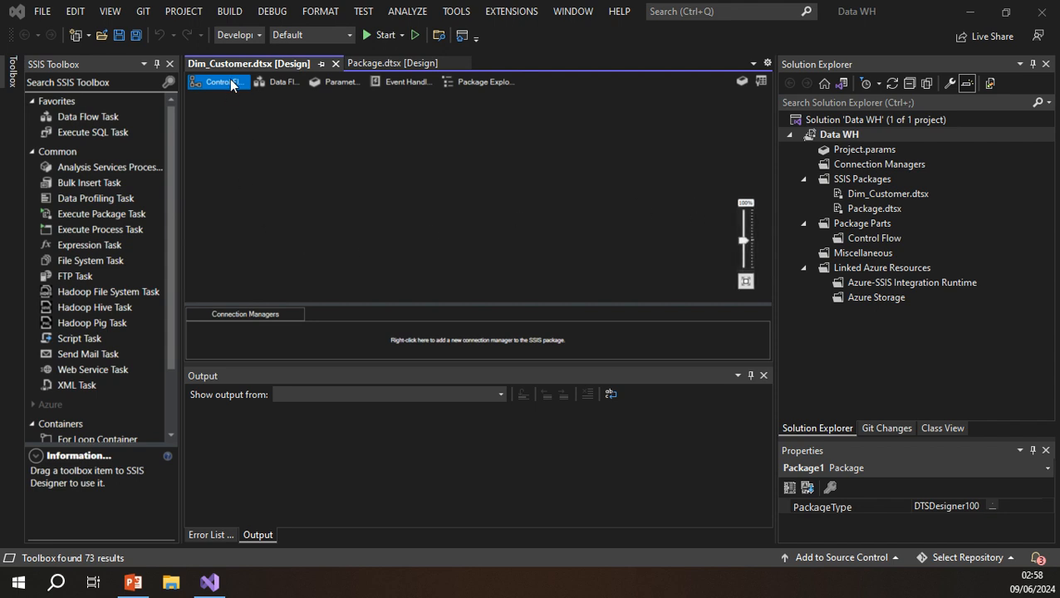
Examine the sources, transformations and destinations available for the data flow of the Dim_Customer package
left_click(282, 81)
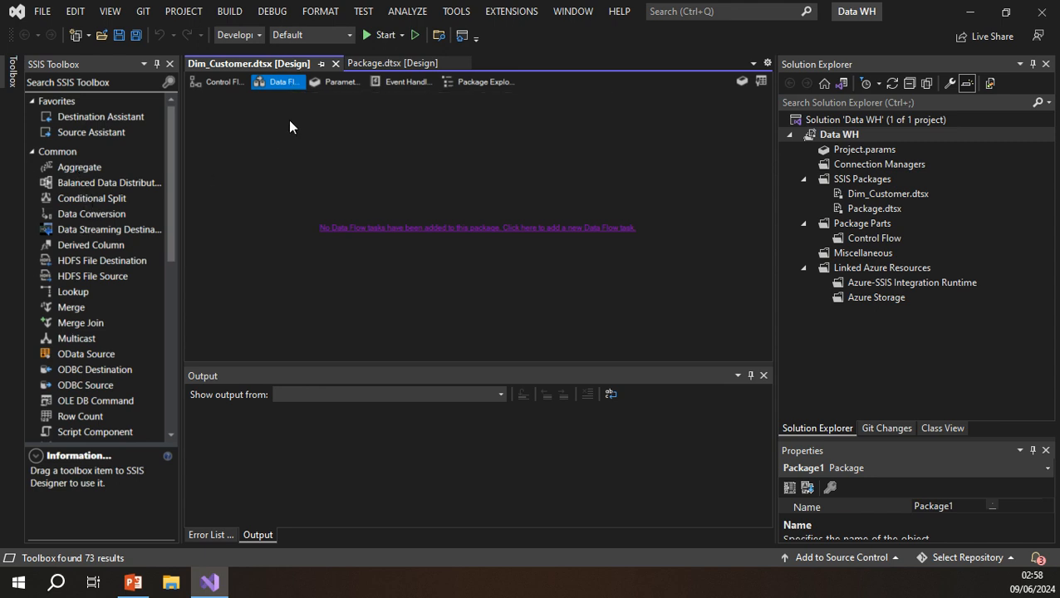
scroll(66, 248, "down", 4)
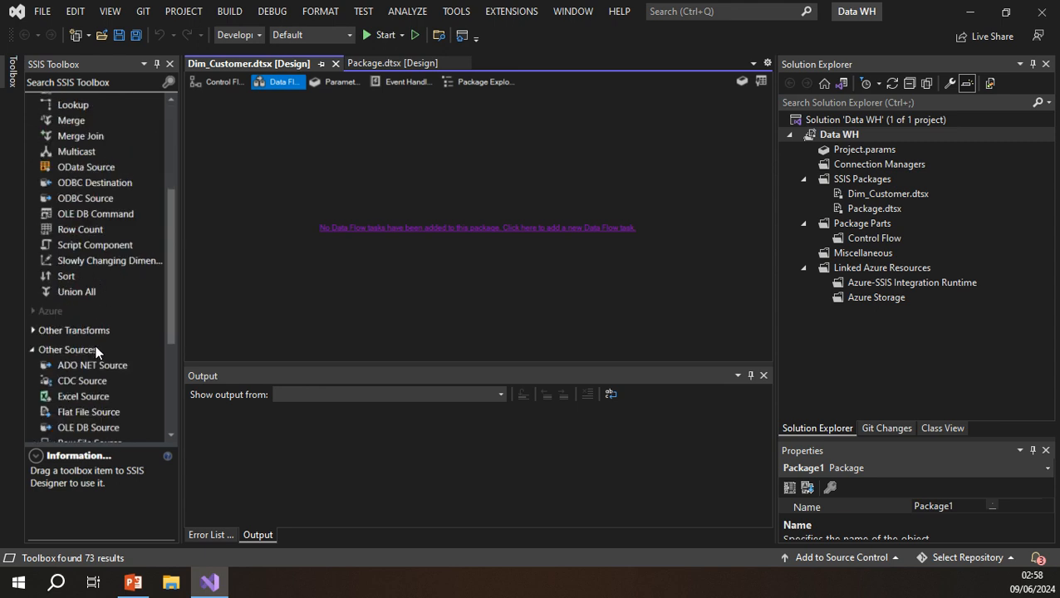
scroll(103, 366, "down", 2)
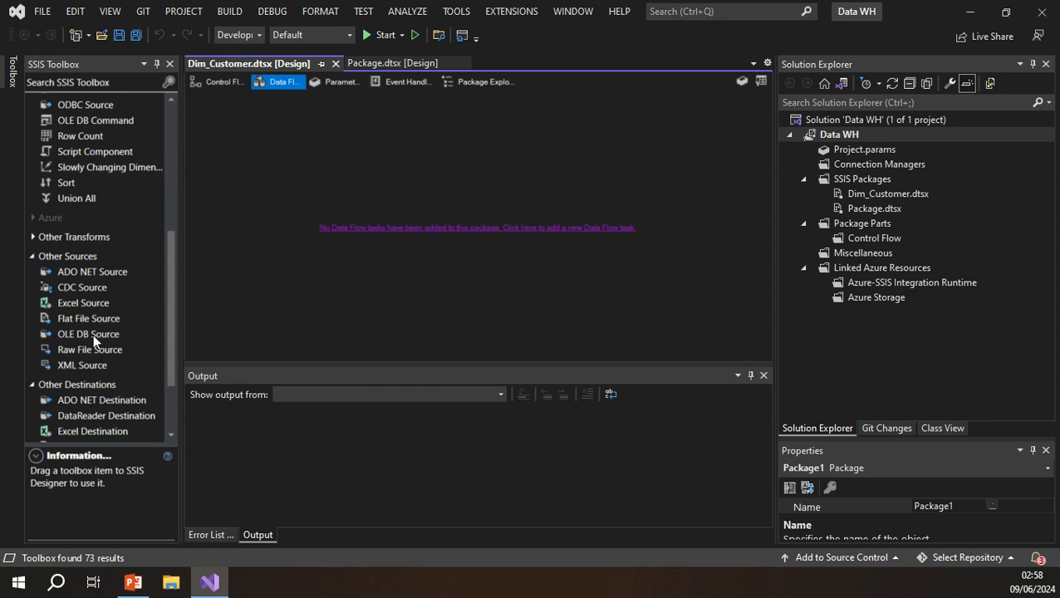
scroll(97, 385, "down", 2)
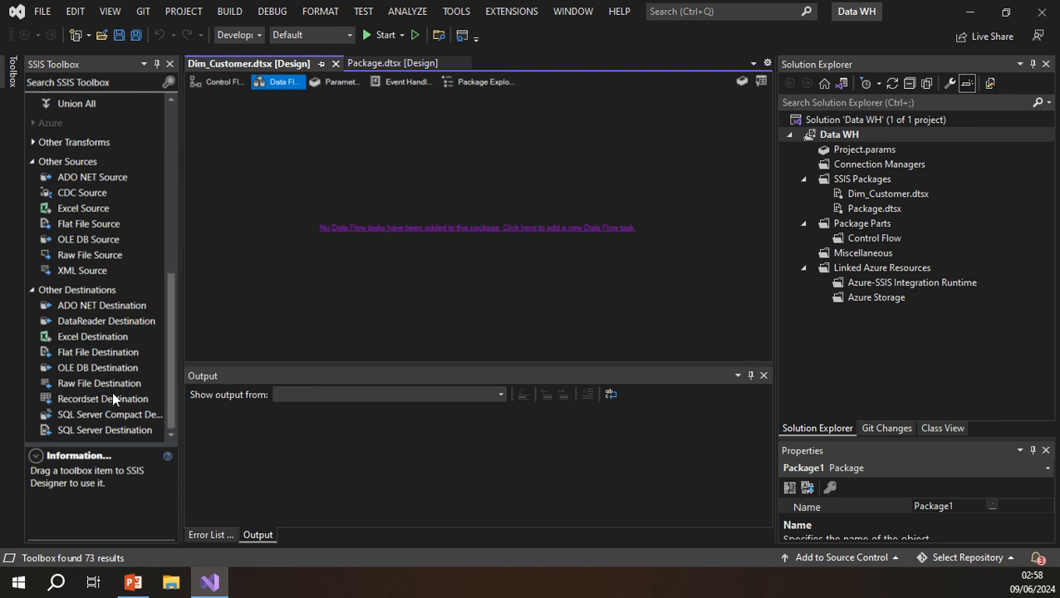
scroll(112, 391, "up", 9)
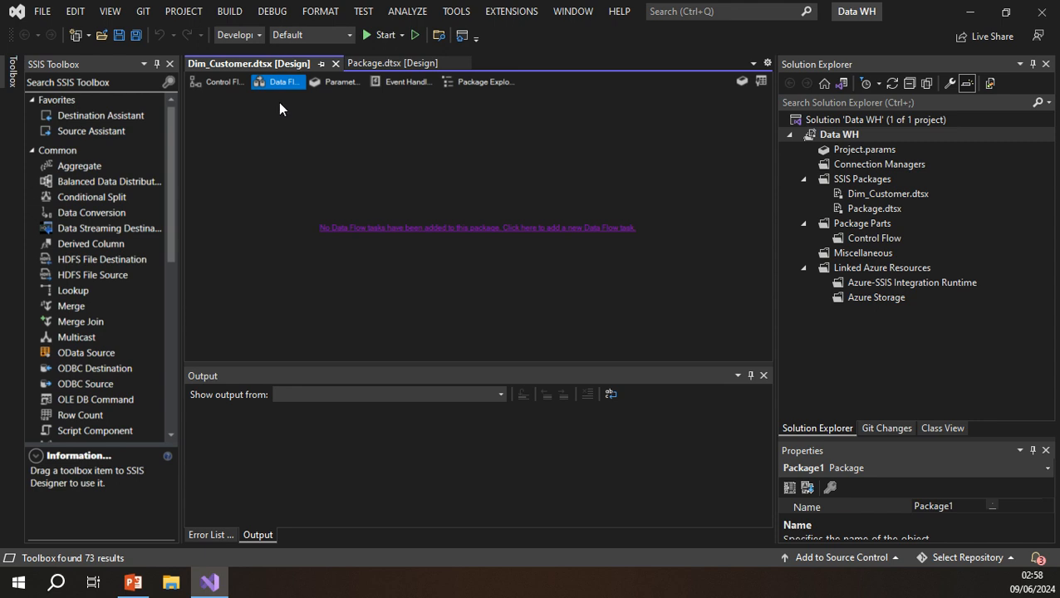
Place a Data Flow Task in the control flow of the Dim_Customer package
left_click(219, 82)
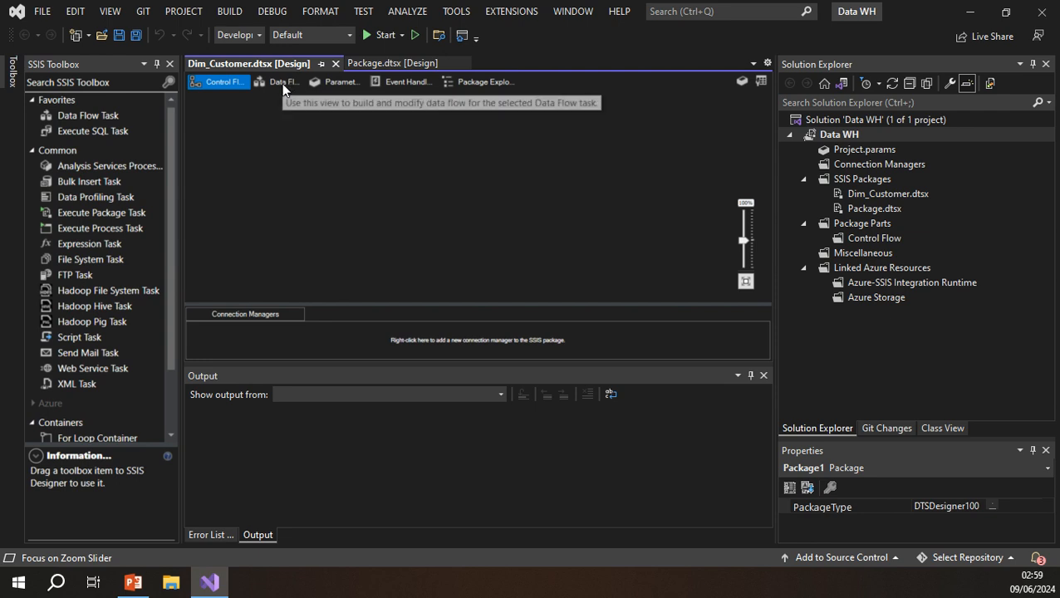
left_click(87, 118)
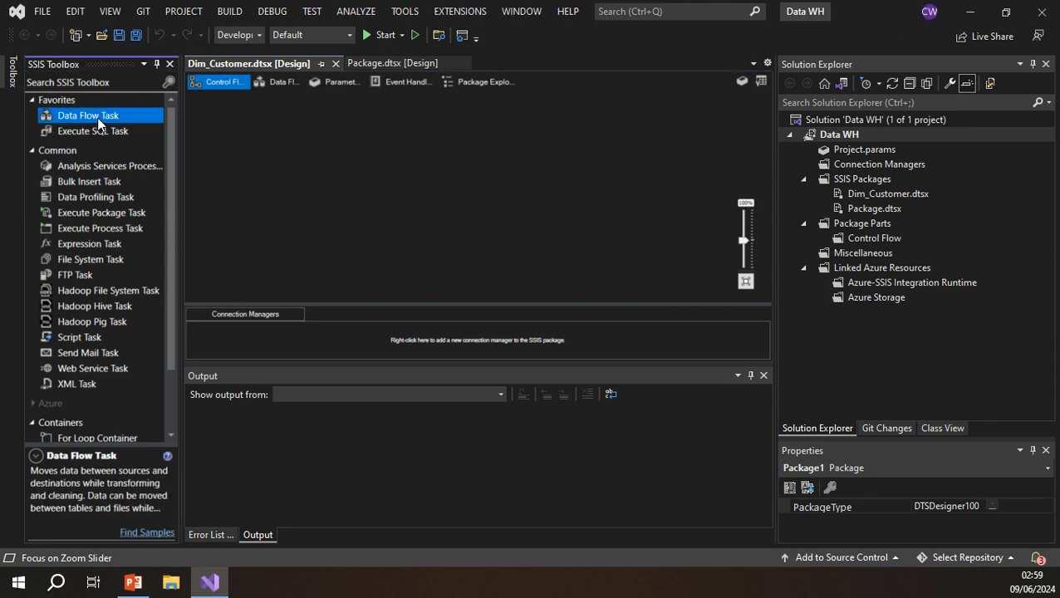
left_click_drag(97, 117, 406, 201)
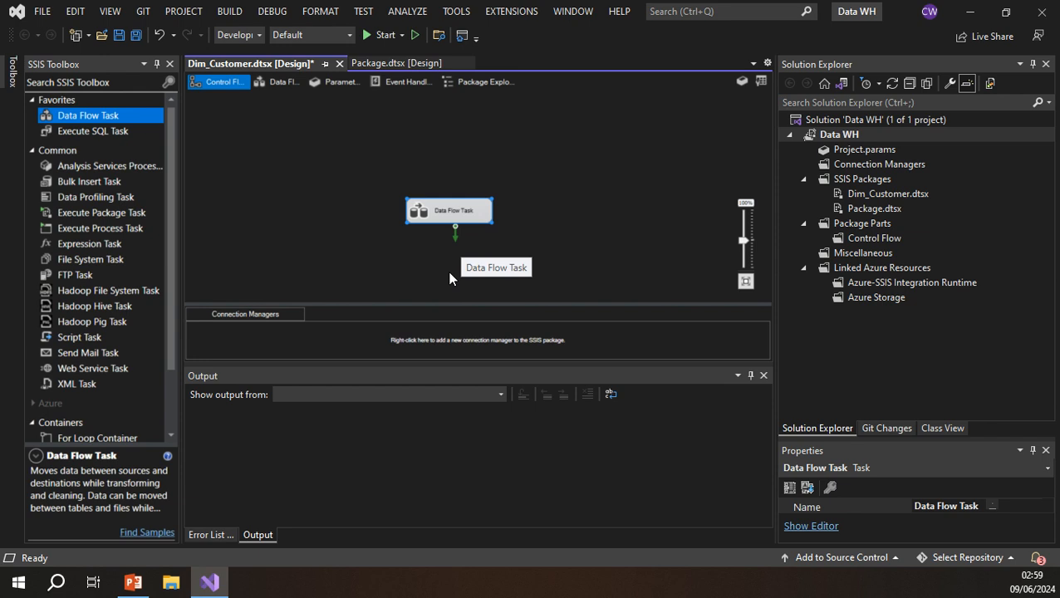
Rename the Data Flow Task to DFT_SrcCustomer
right_click(475, 219)
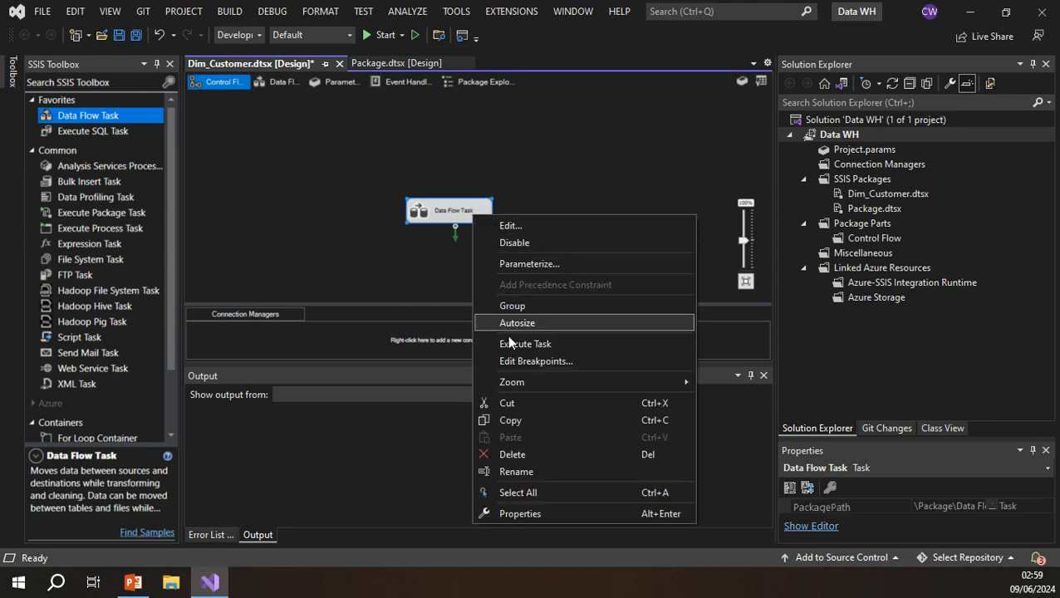
left_click(509, 471)
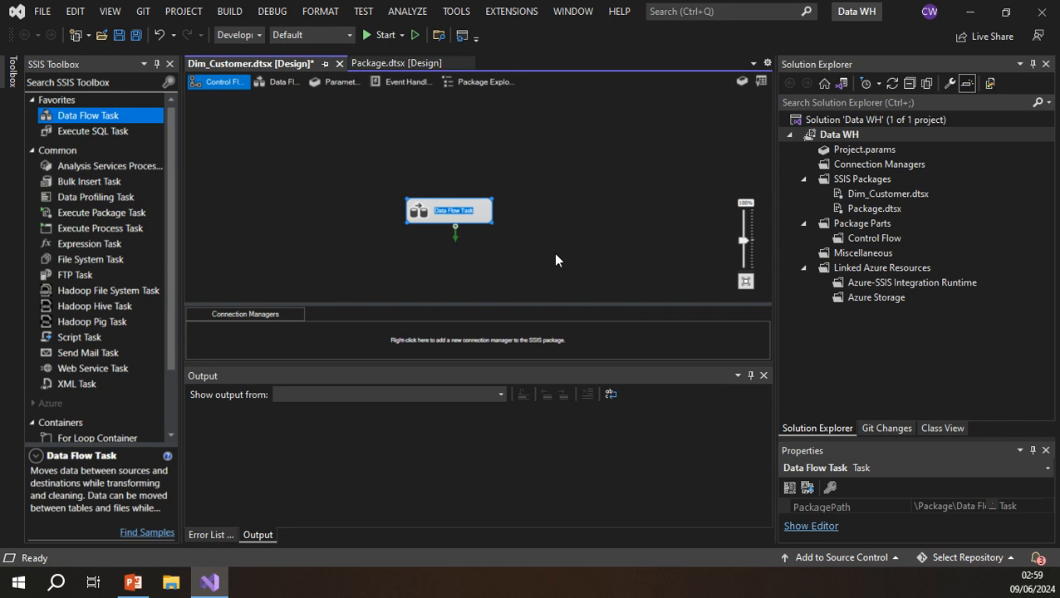
type("DFT")
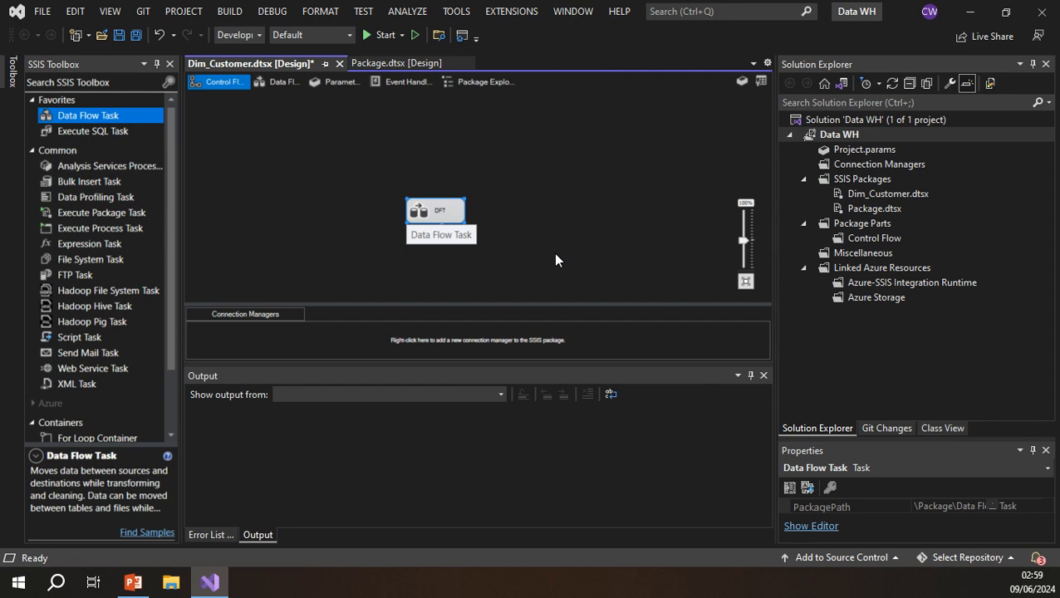
type("_SrcC")
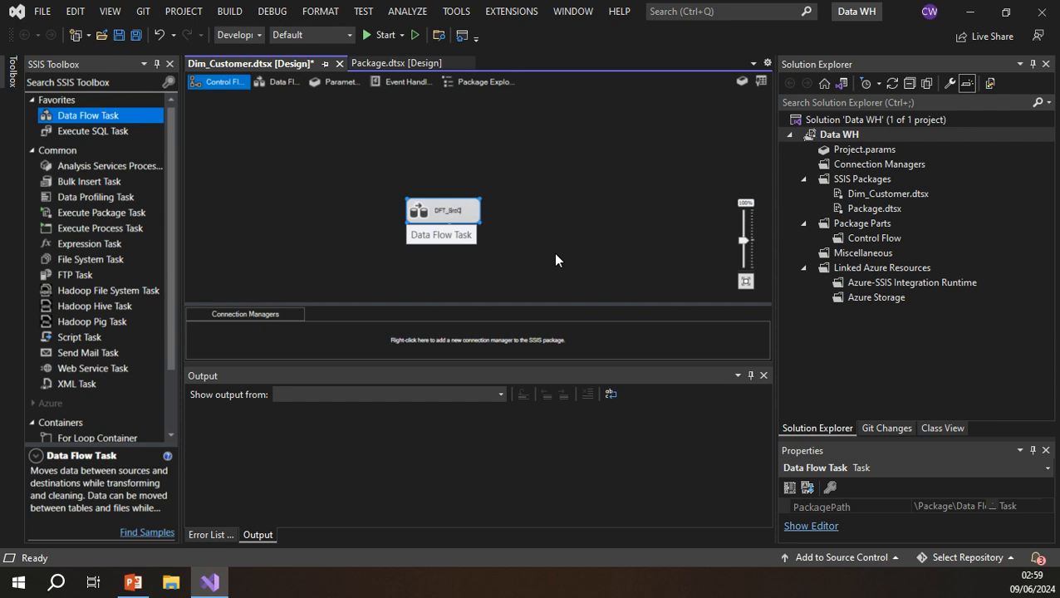
type("ustomer")
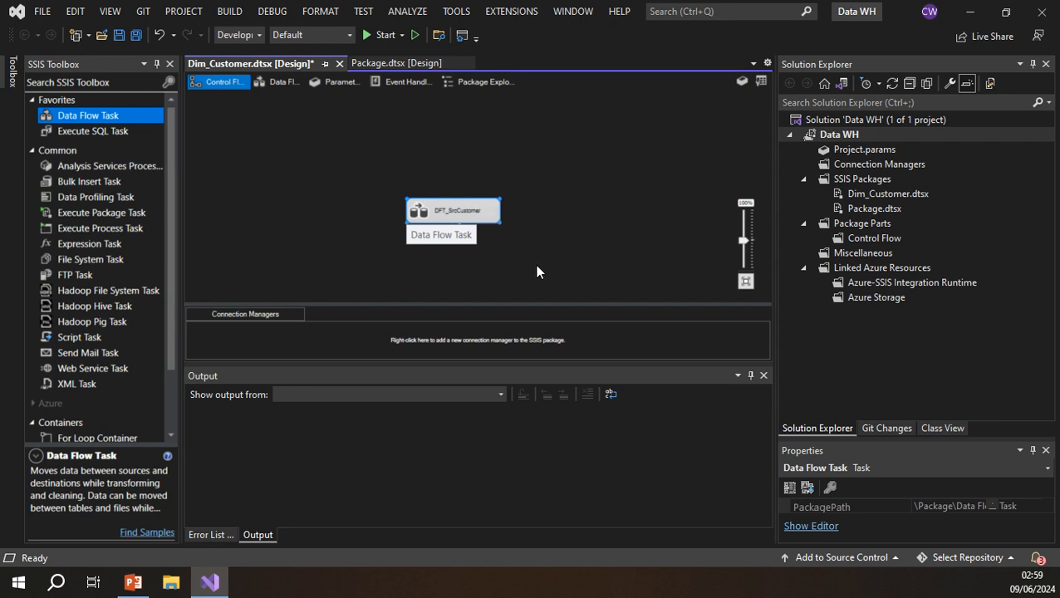
left_click(552, 212)
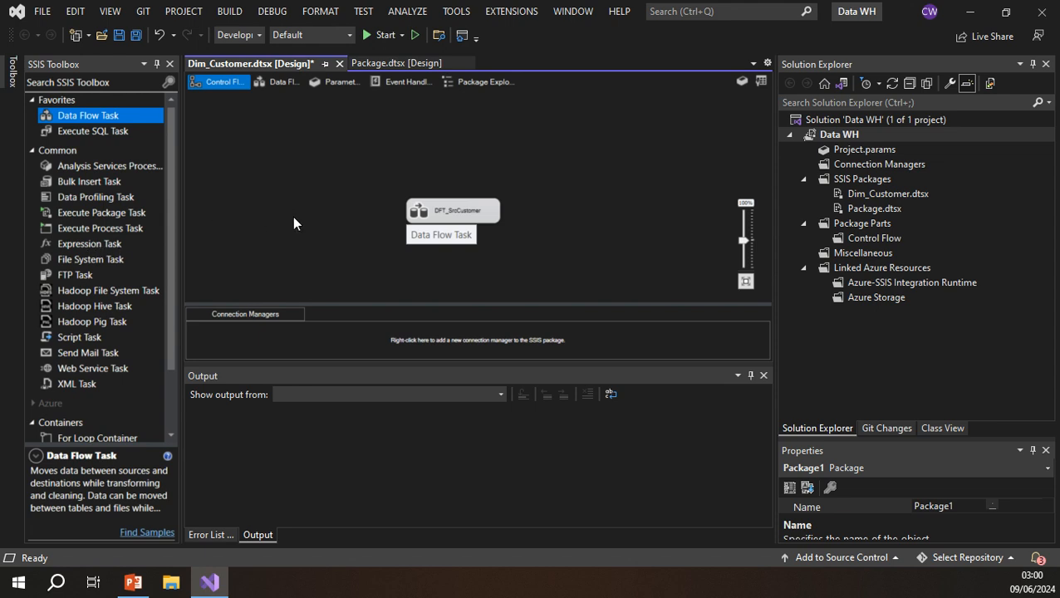
Open the data flow of DFT_SrcCustomer and place an OLE DB Source in it
double_click(476, 218)
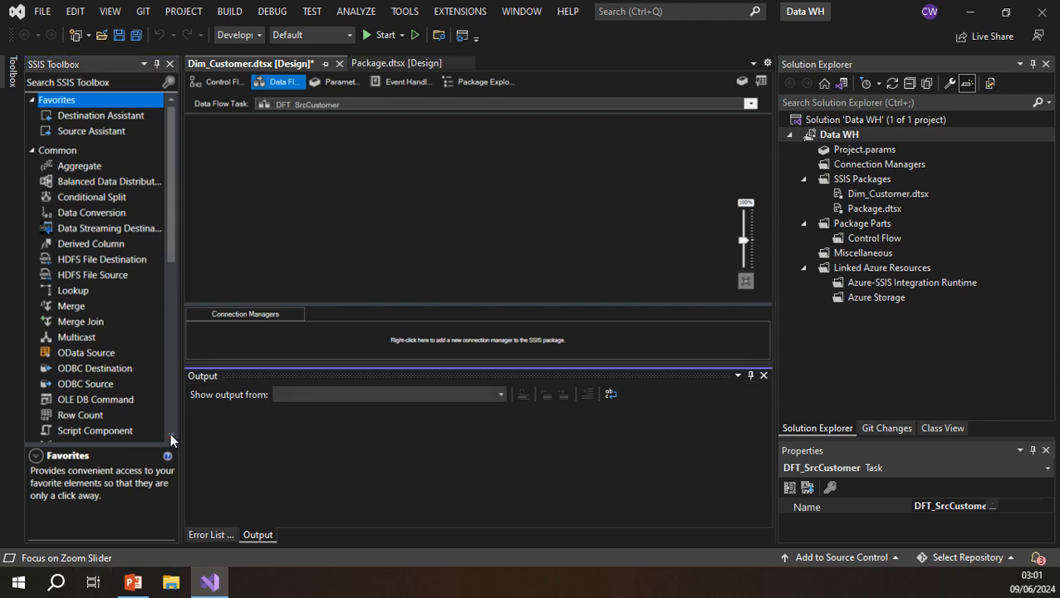
left_click(350, 208)
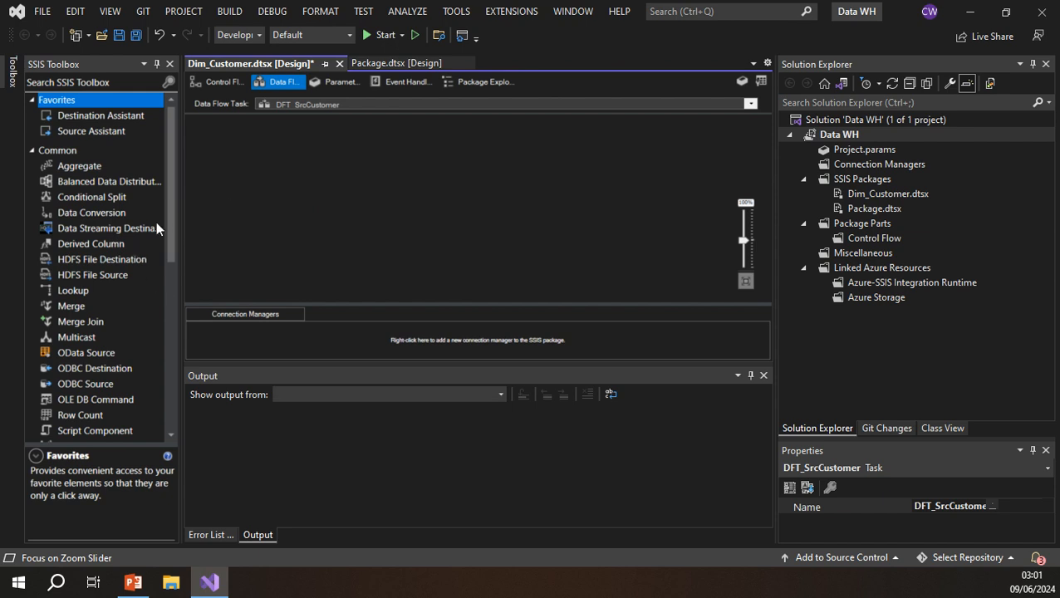
left_click(173, 321)
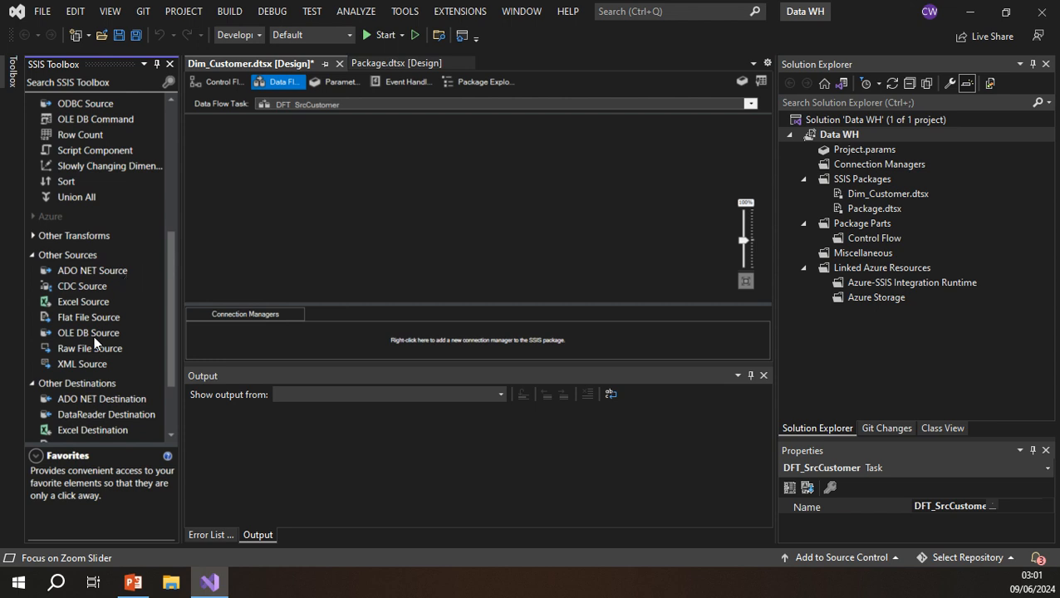
left_click_drag(91, 333, 411, 183)
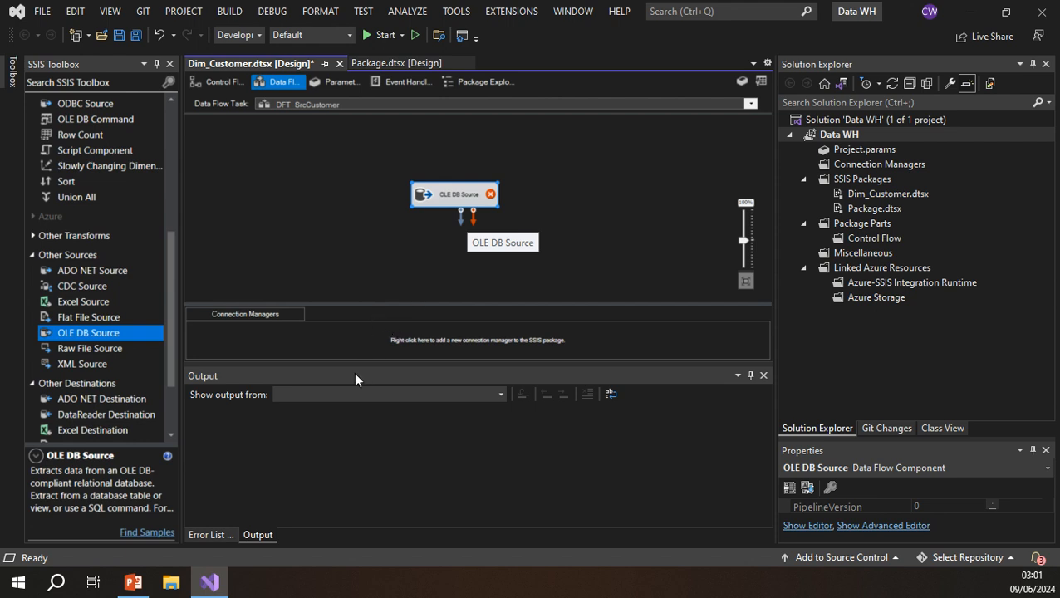
Enlarge the data flow design area and start adding a connection manager of type OLEDB to the package
left_click_drag(369, 363, 381, 409)
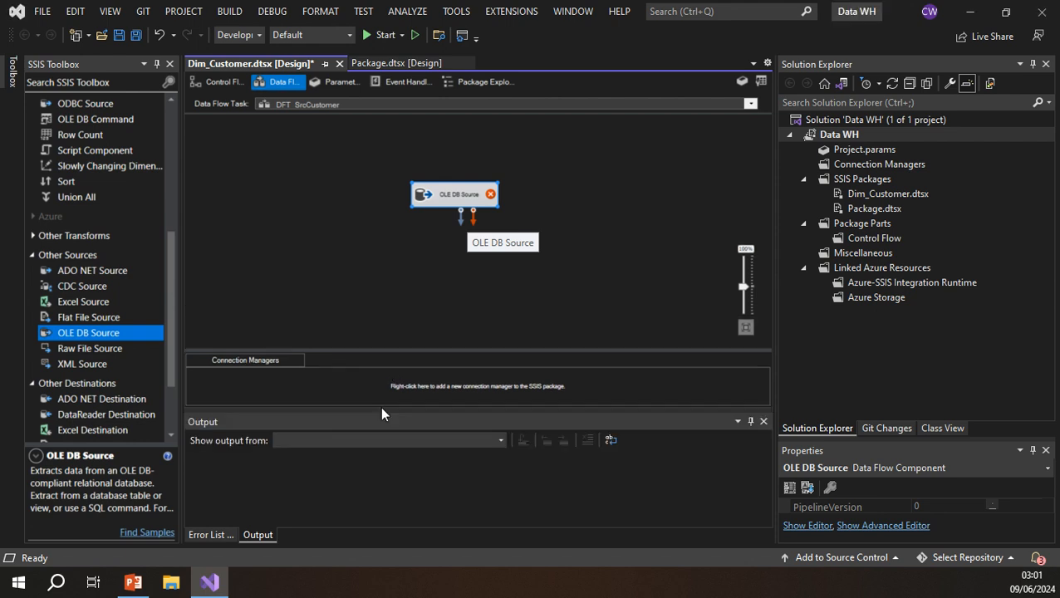
right_click(268, 392)
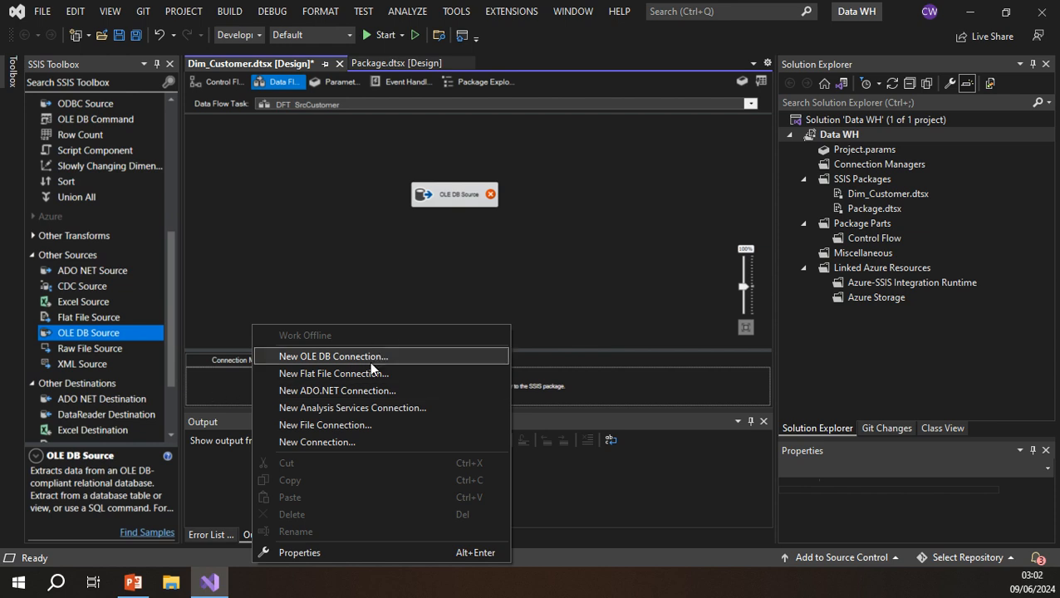
left_click(362, 442)
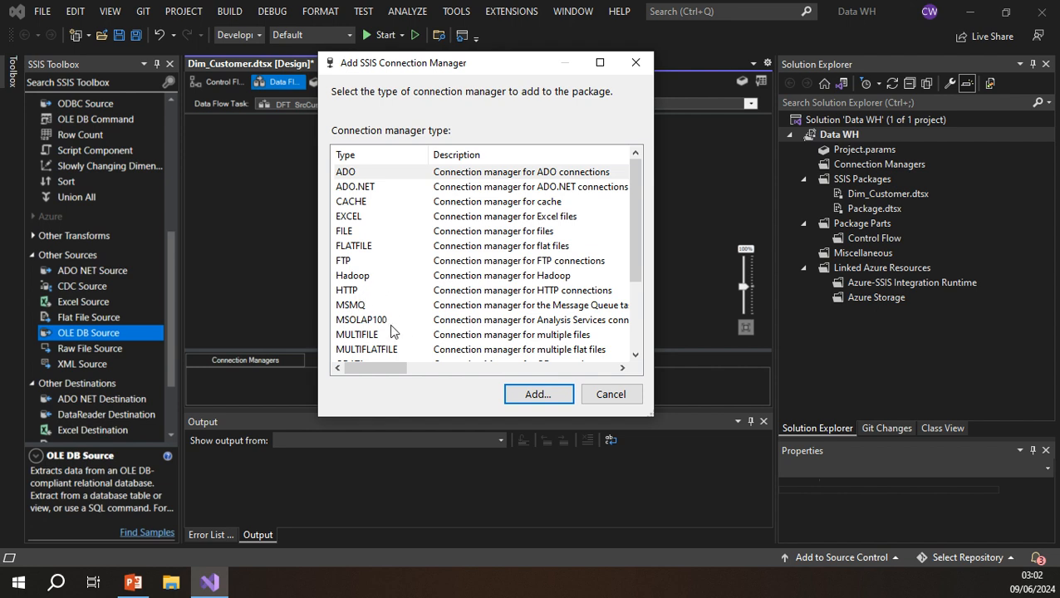
left_click(354, 306)
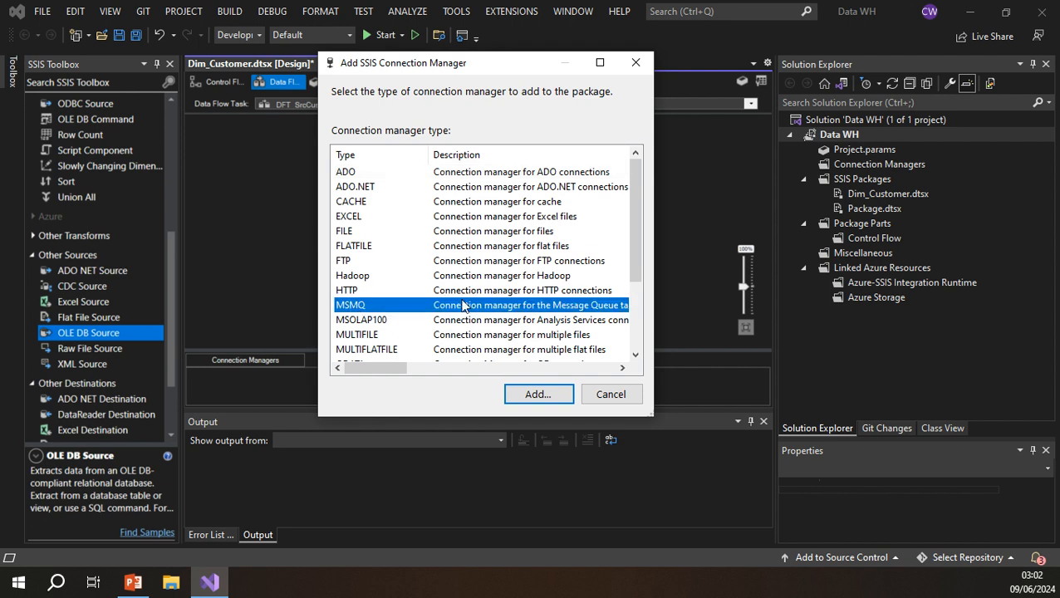
left_click(370, 291)
scroll(553, 293, "down", 1)
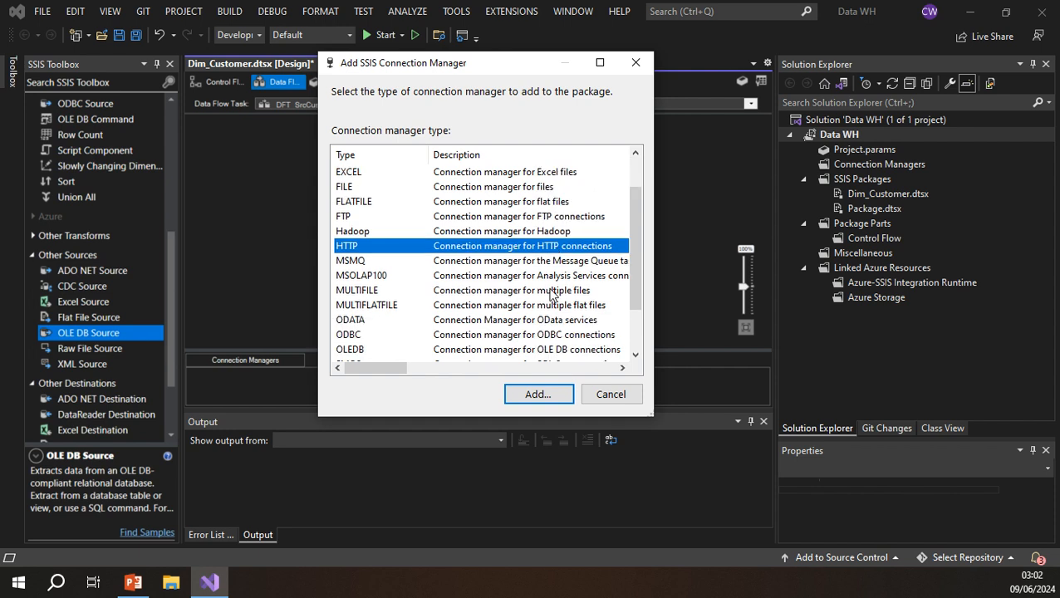
scroll(553, 293, "down", 1)
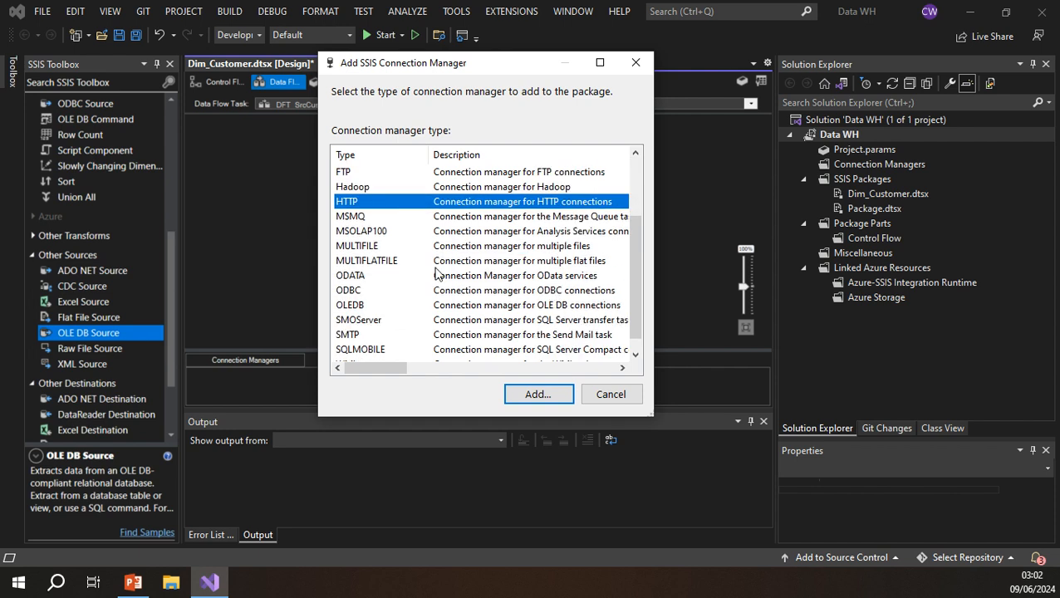
scroll(375, 285, "down", 1)
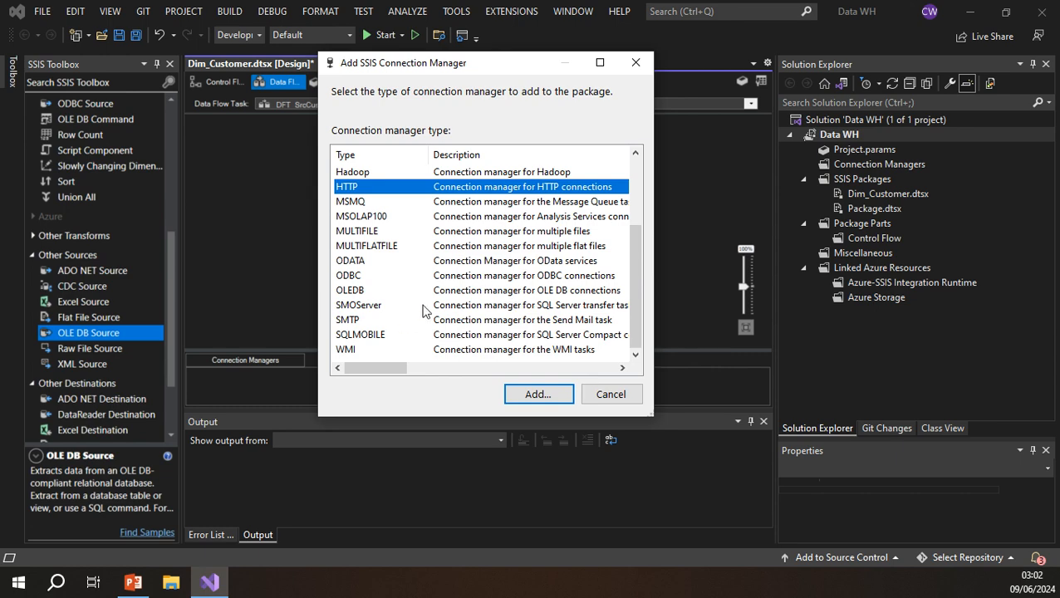
left_click(358, 290)
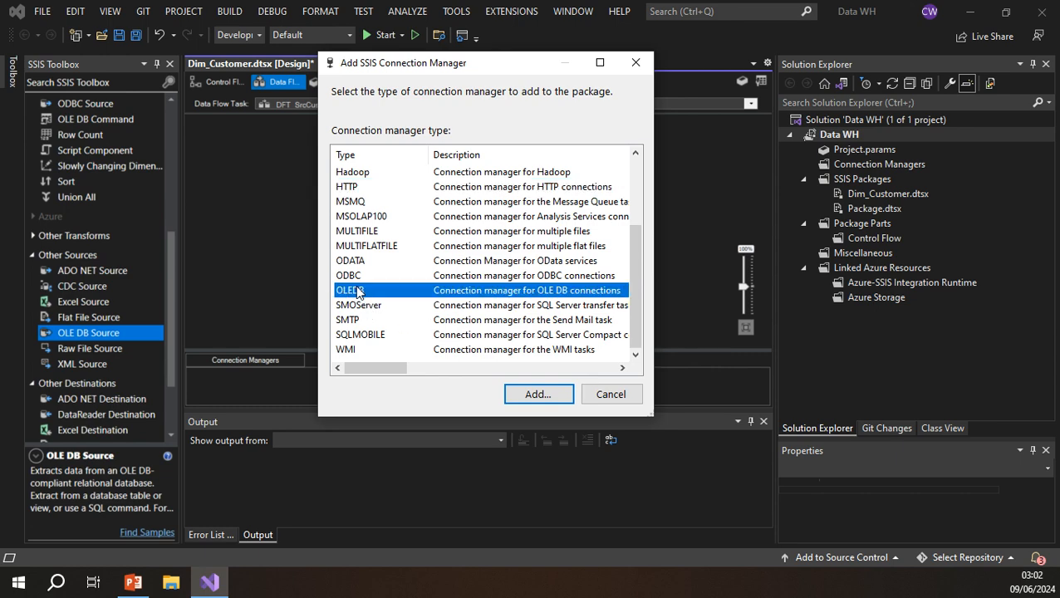
left_click(539, 397)
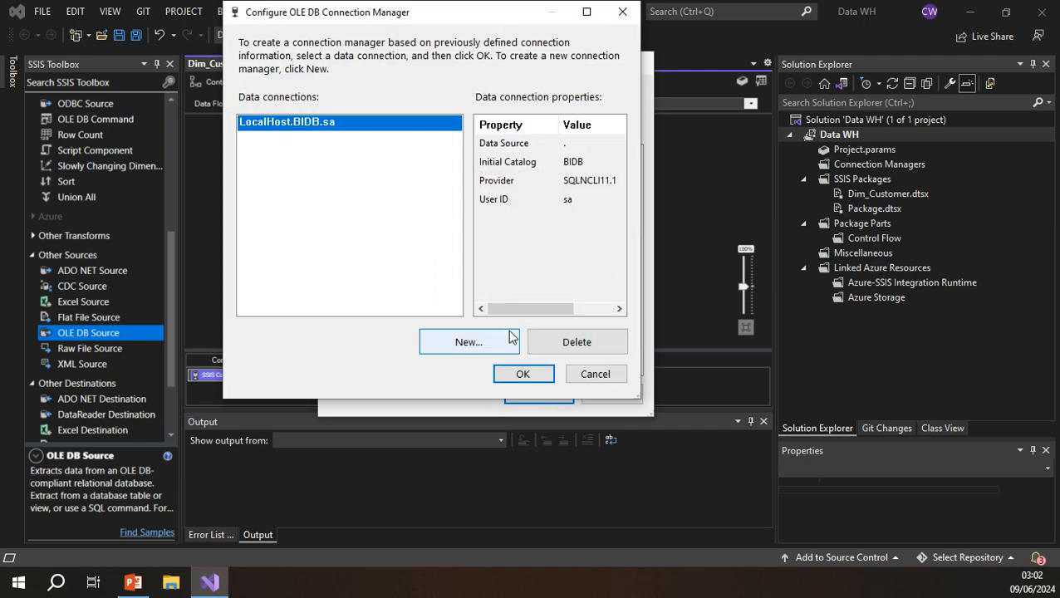
Try to define a new OLE DB connection to server "." with Windows Authentication, browse its databases, and cancel the setup
left_click(472, 344)
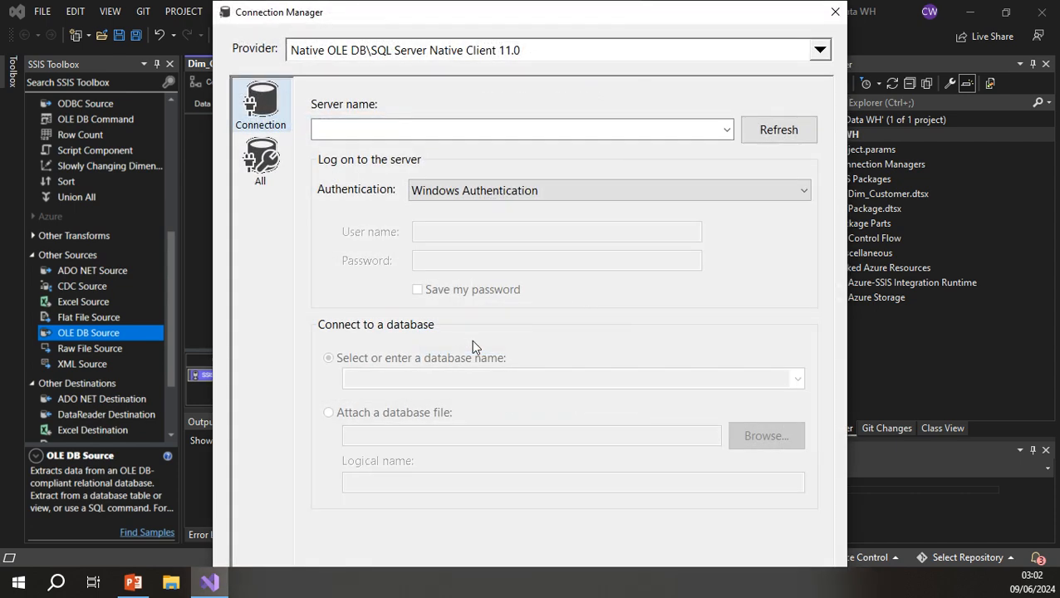
left_click(651, 135)
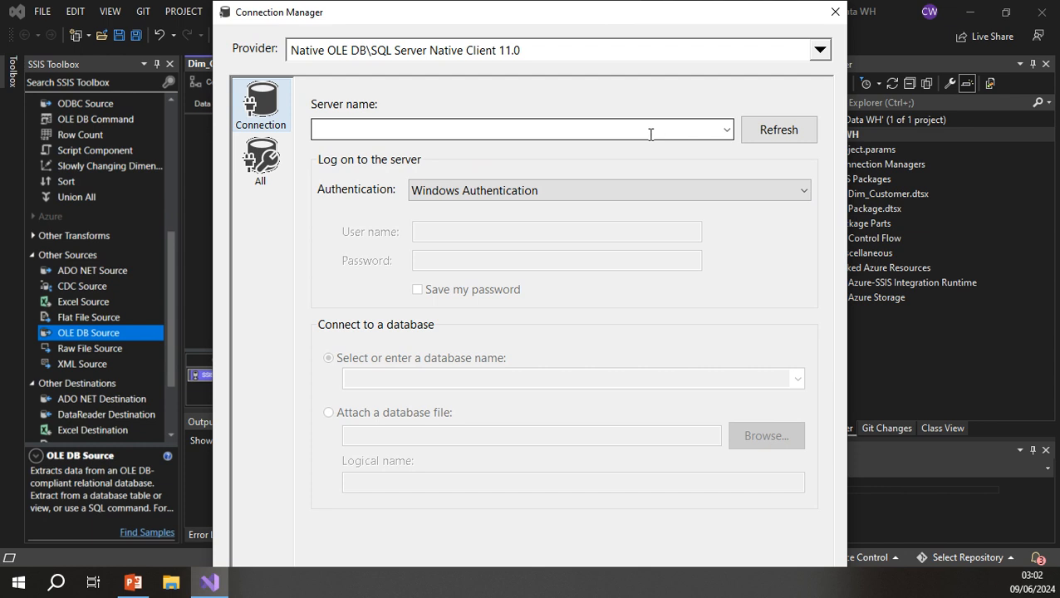
left_click(441, 129)
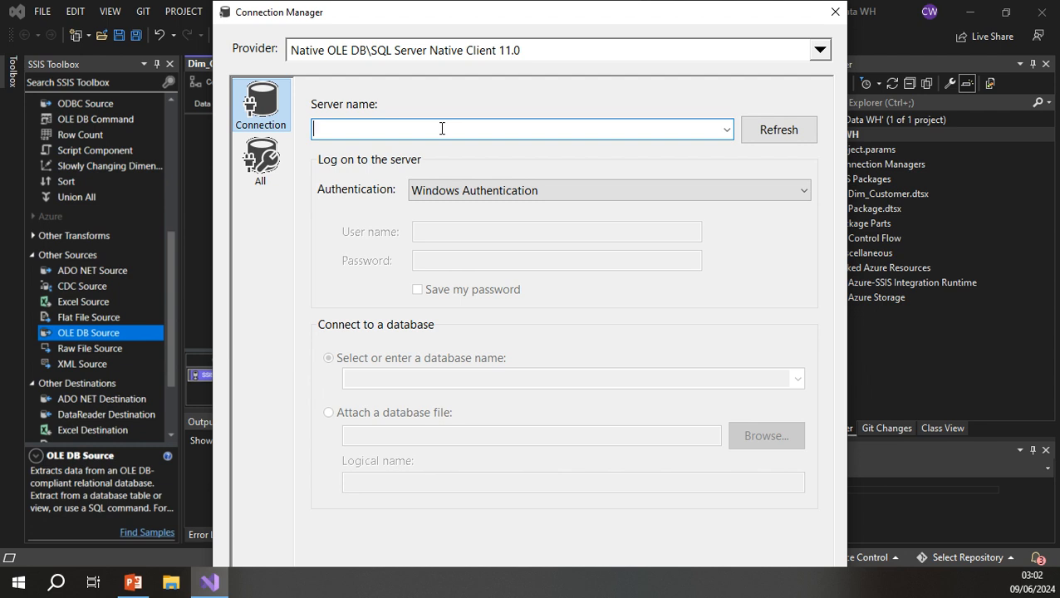
type(".")
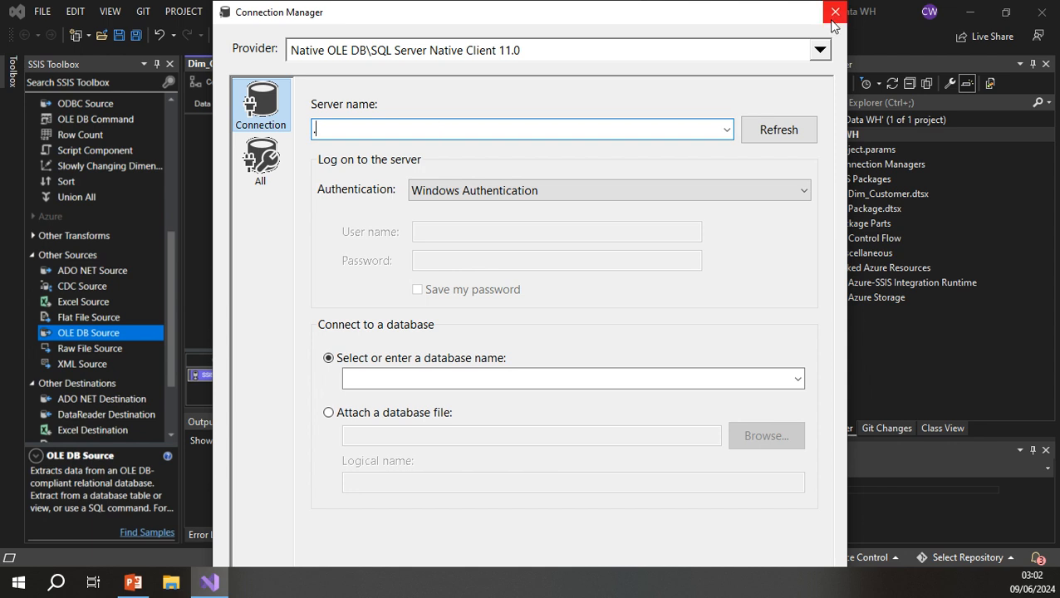
left_click(797, 198)
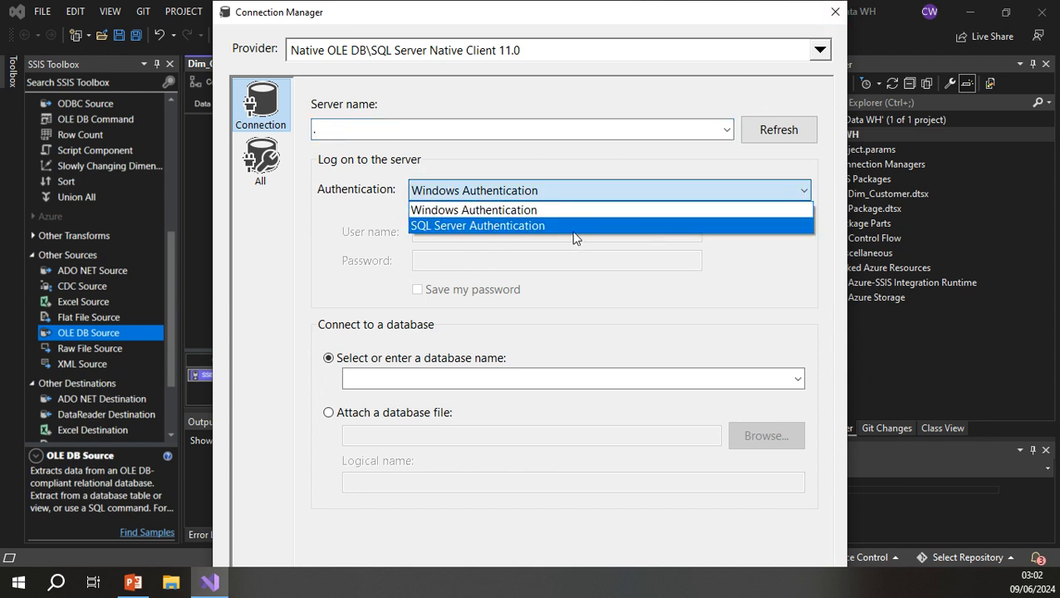
left_click(551, 210)
left_click(796, 380)
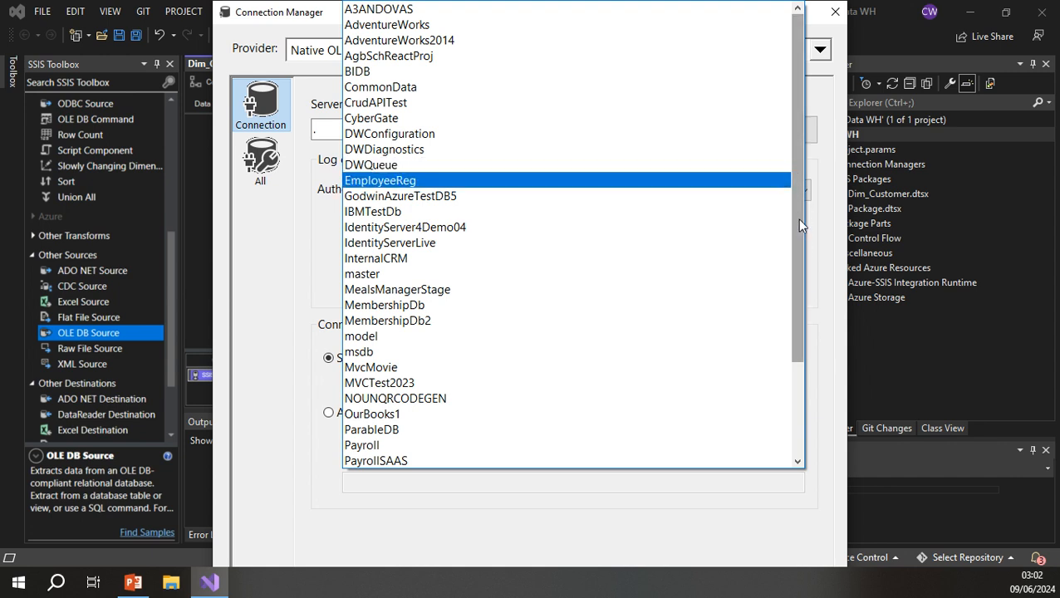
left_click_drag(803, 313, 790, 412)
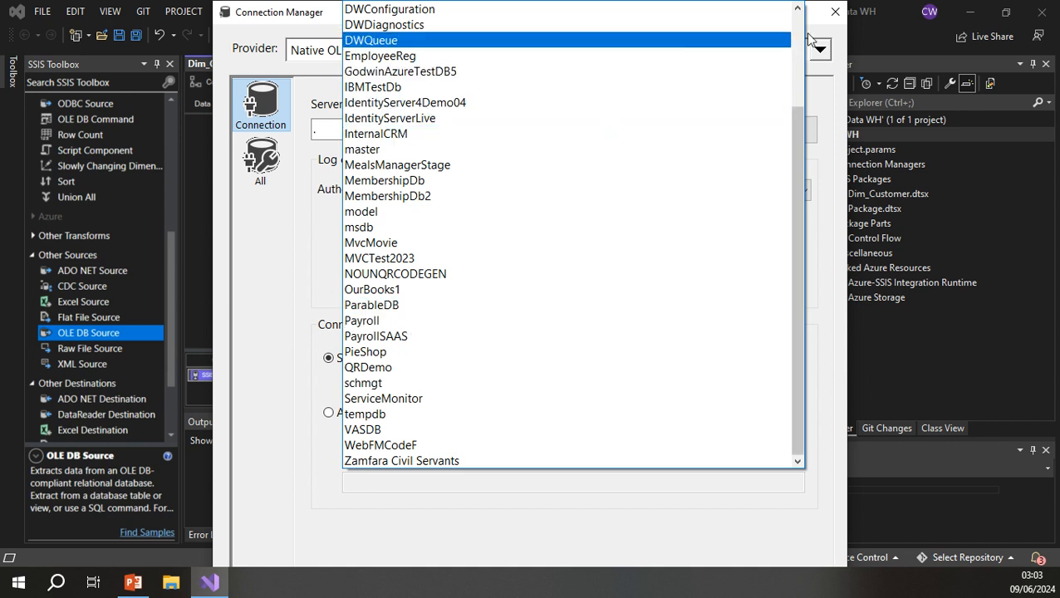
left_click(835, 15)
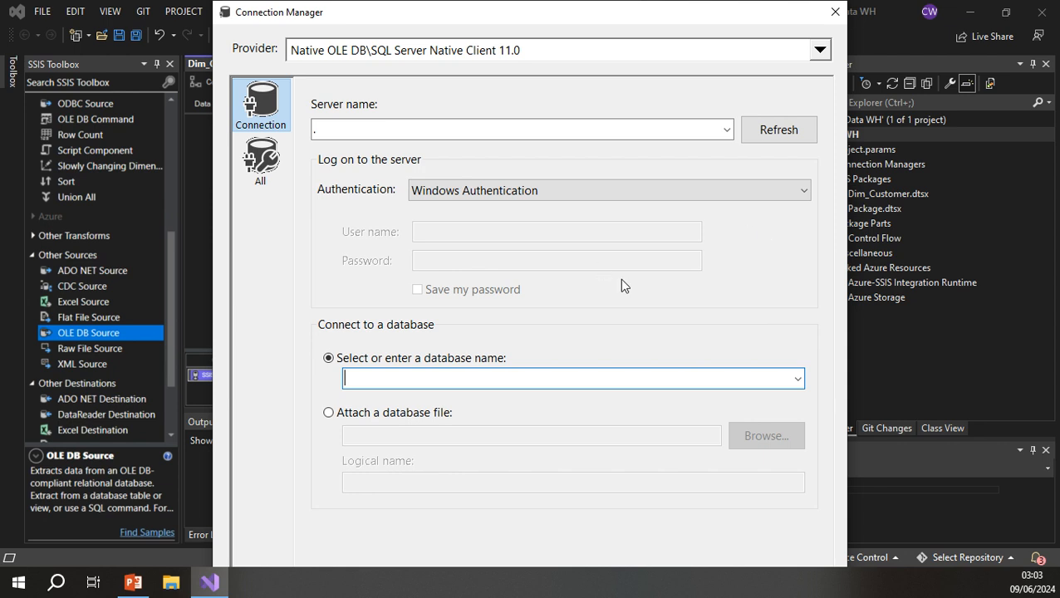
left_click(836, 14)
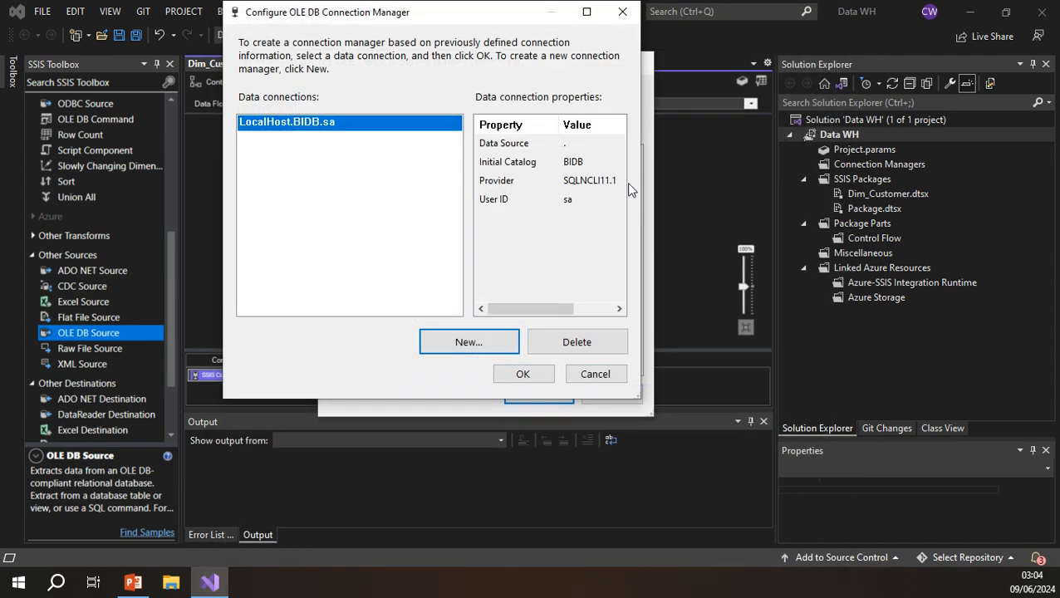
left_click(587, 377)
left_click(610, 395)
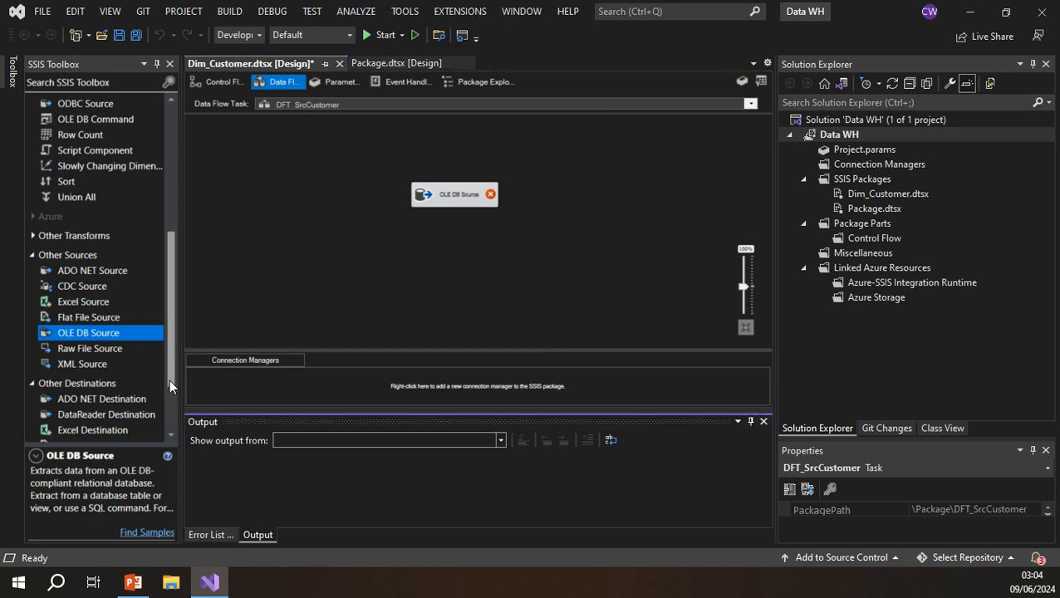
Place an OLE DB Destination below the OLE DB Source in the data flow
scroll(165, 393, "down", 2)
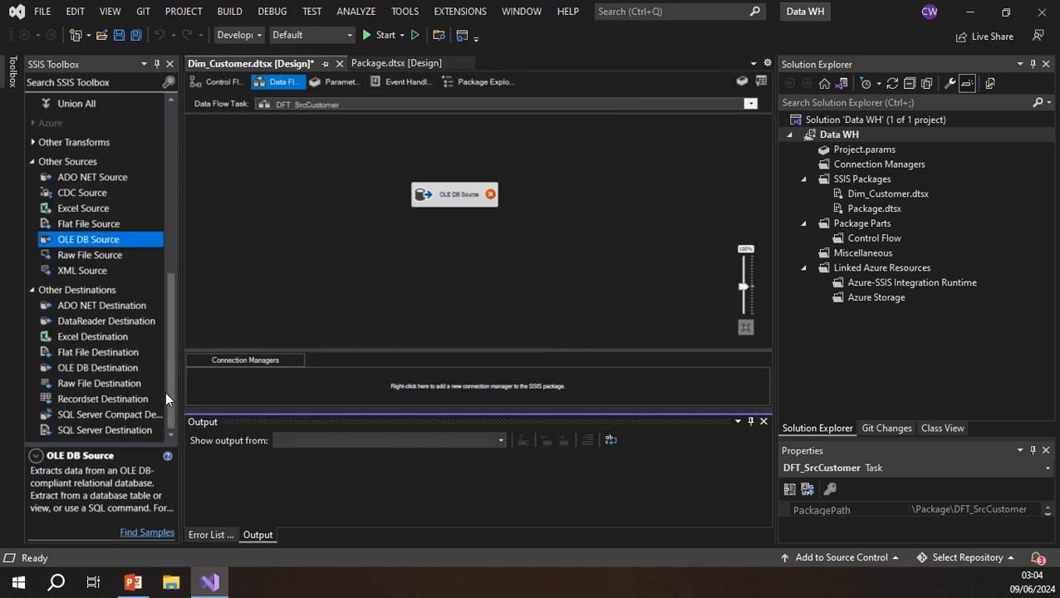
left_click(101, 367)
left_click_drag(92, 369, 470, 297)
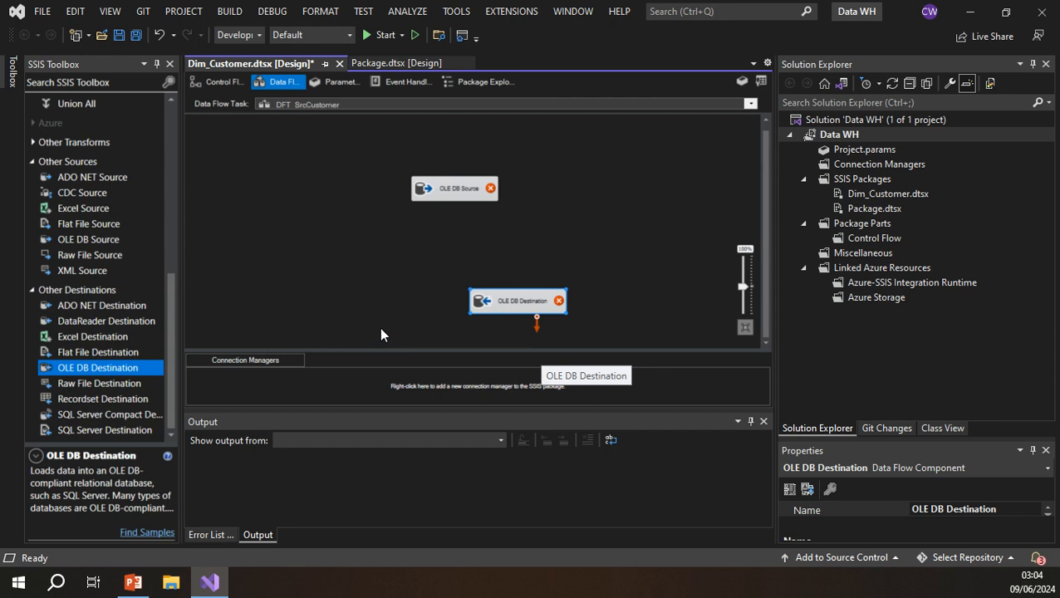
Connect the regular data output of the OLE DB Source to the OLE DB Destination
left_click(84, 290)
scroll(91, 281, "up", 2)
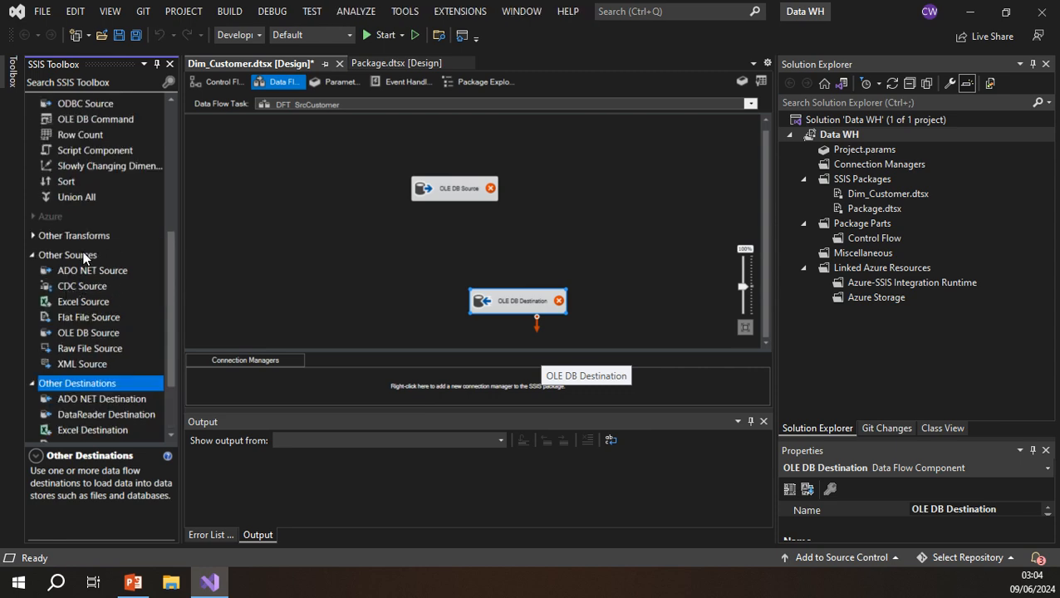
left_click(76, 257)
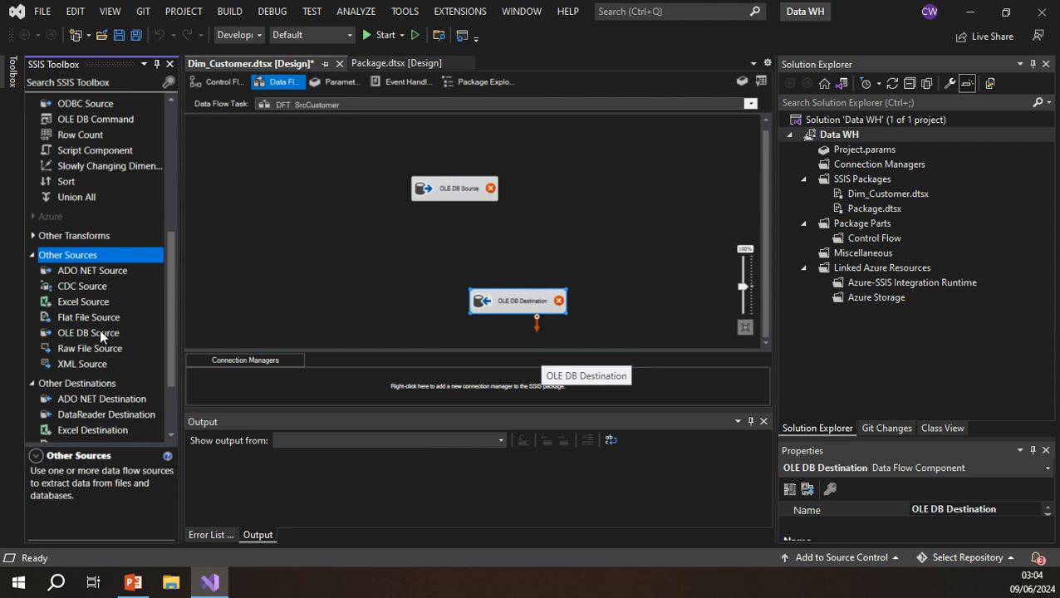
left_click(473, 188)
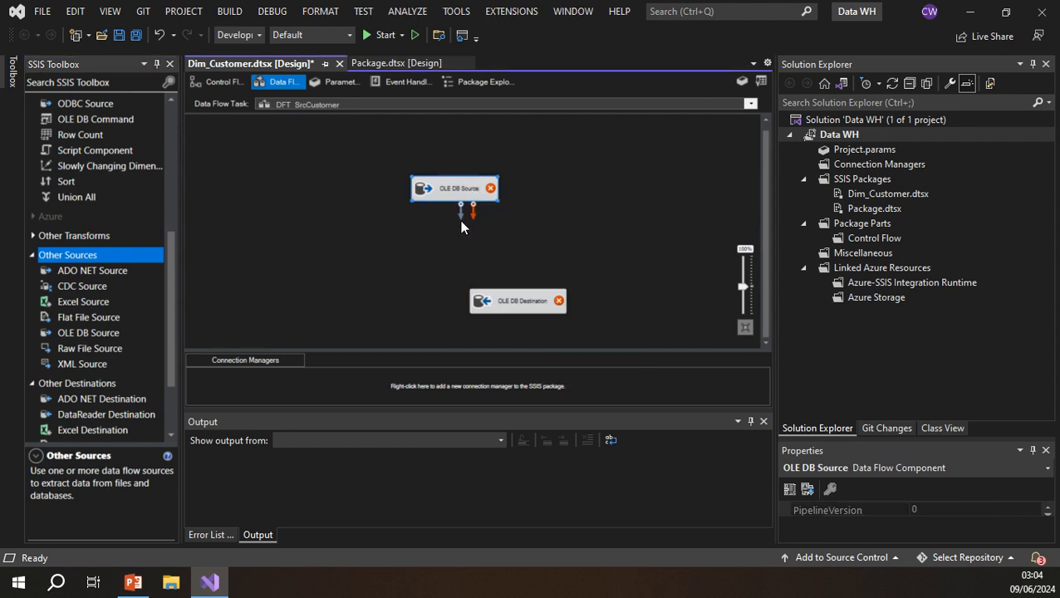
left_click_drag(459, 209, 511, 301)
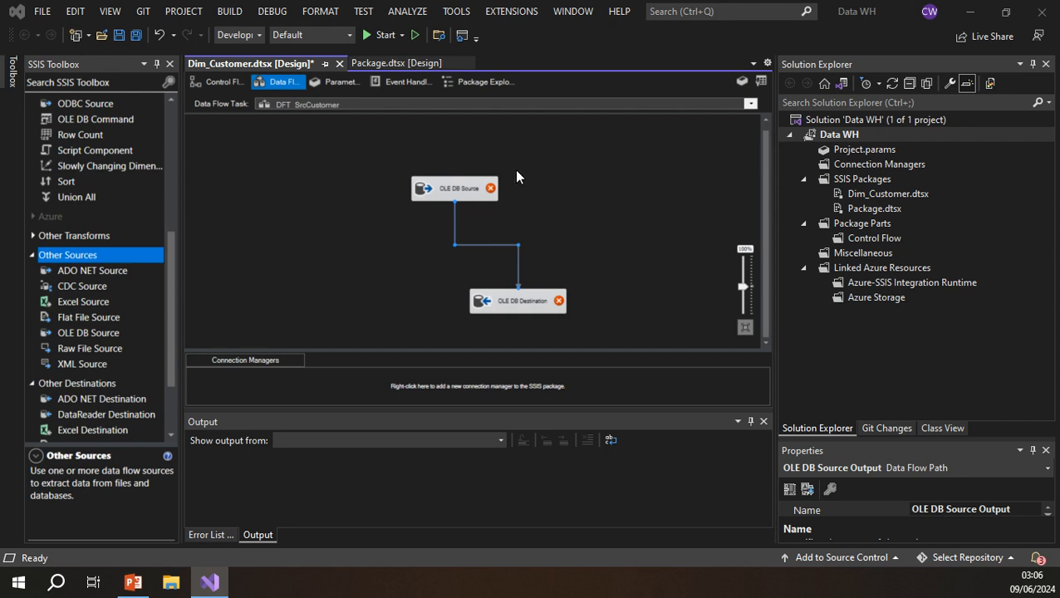
Rename the OLE DB Source to "OleDB_Src Load srcCustomer"
right_click(449, 191)
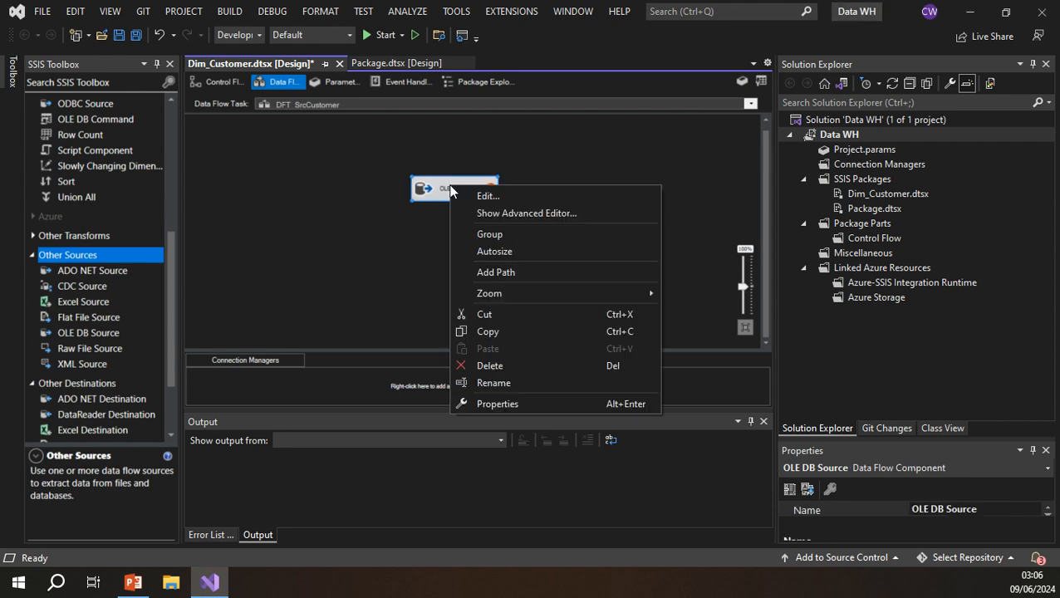
left_click(490, 383)
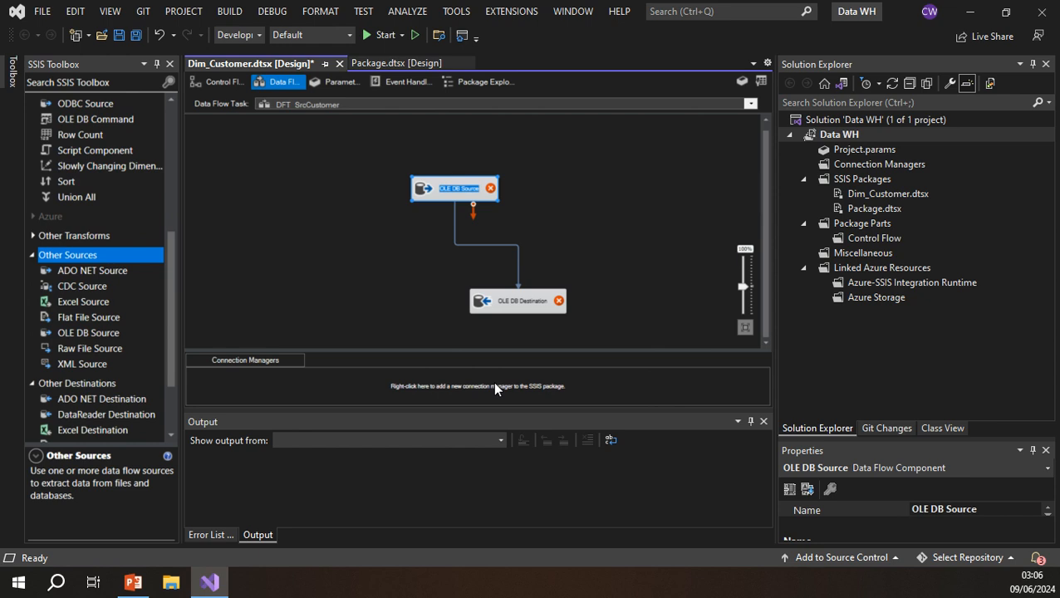
type("OleC")
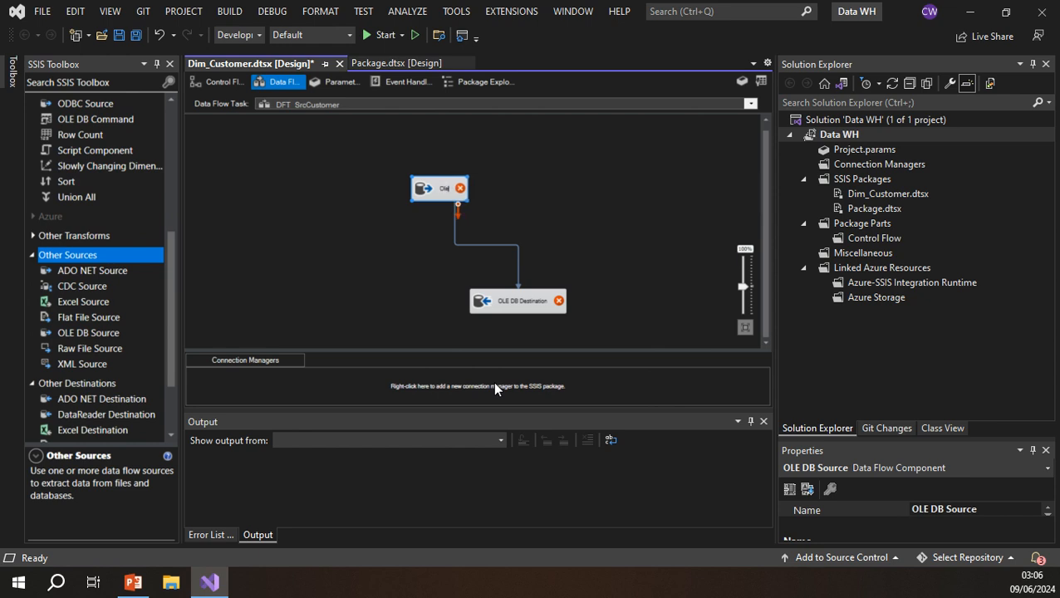
type("B")
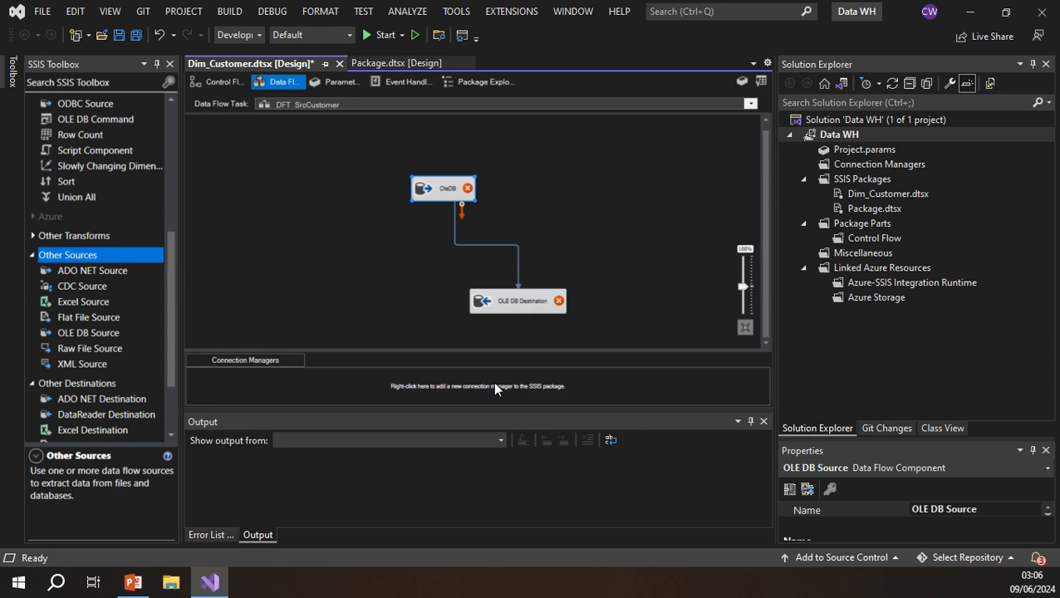
type("_Src")
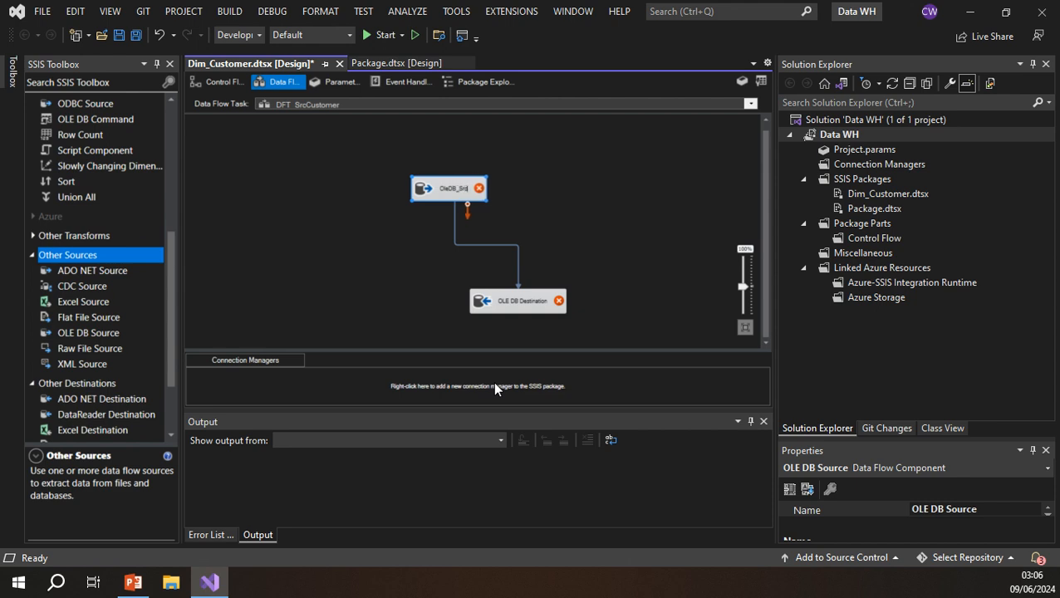
type(" Load")
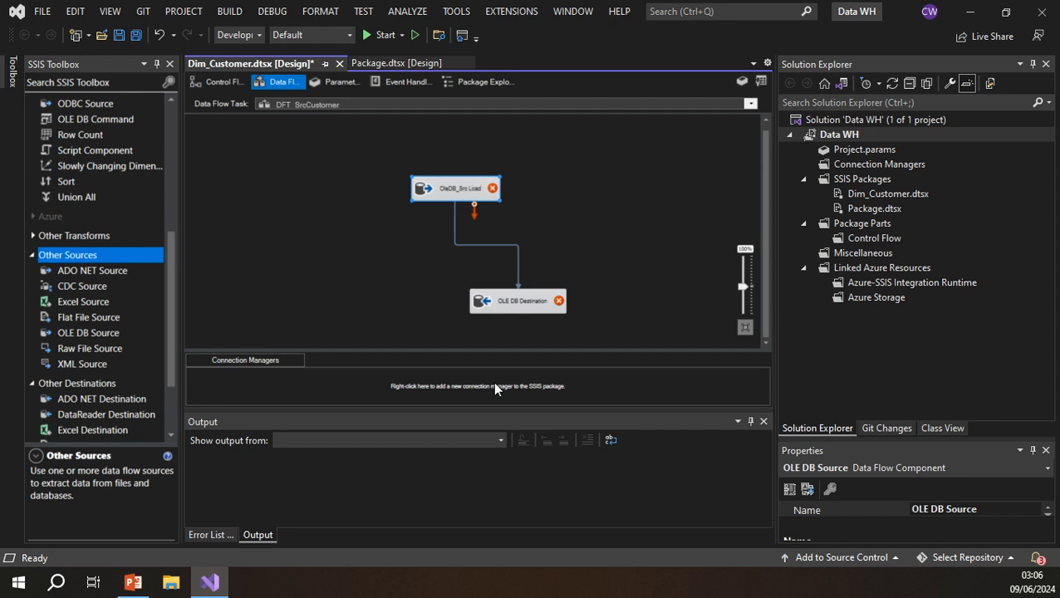
type(" st")
type("rc")
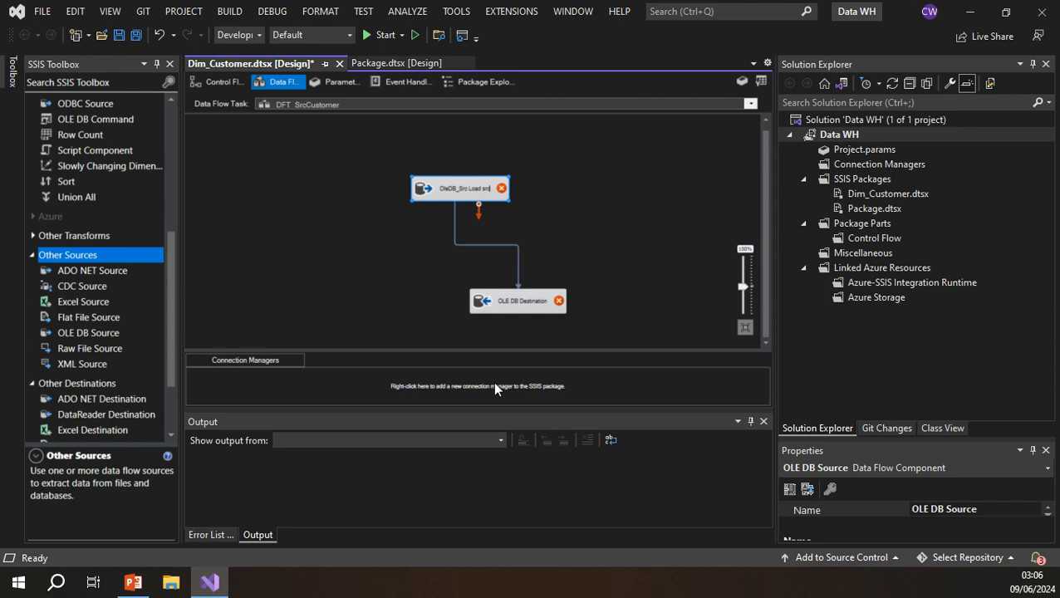
type("Cus")
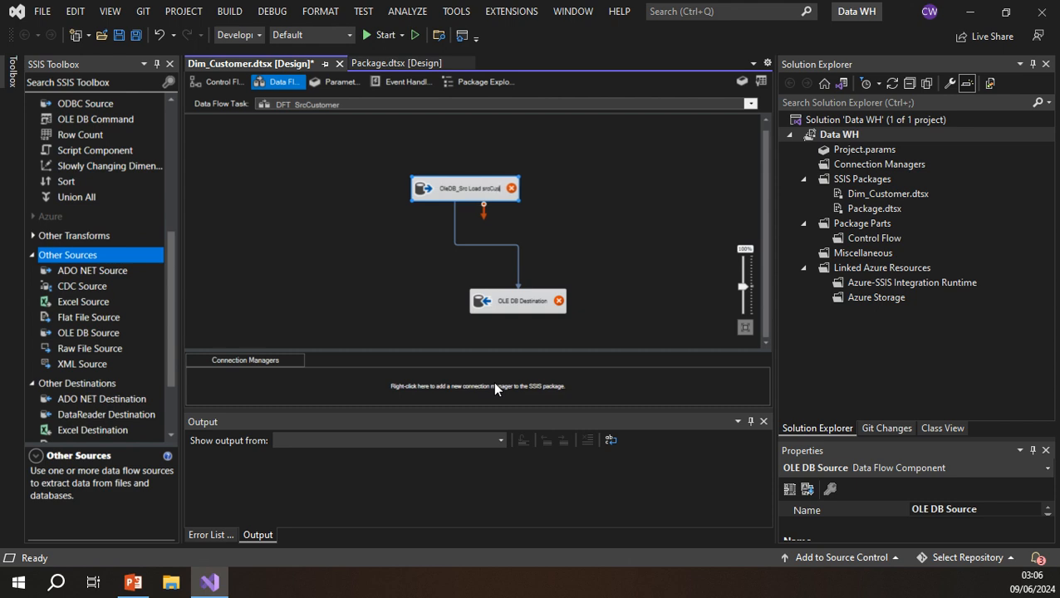
type("tomer")
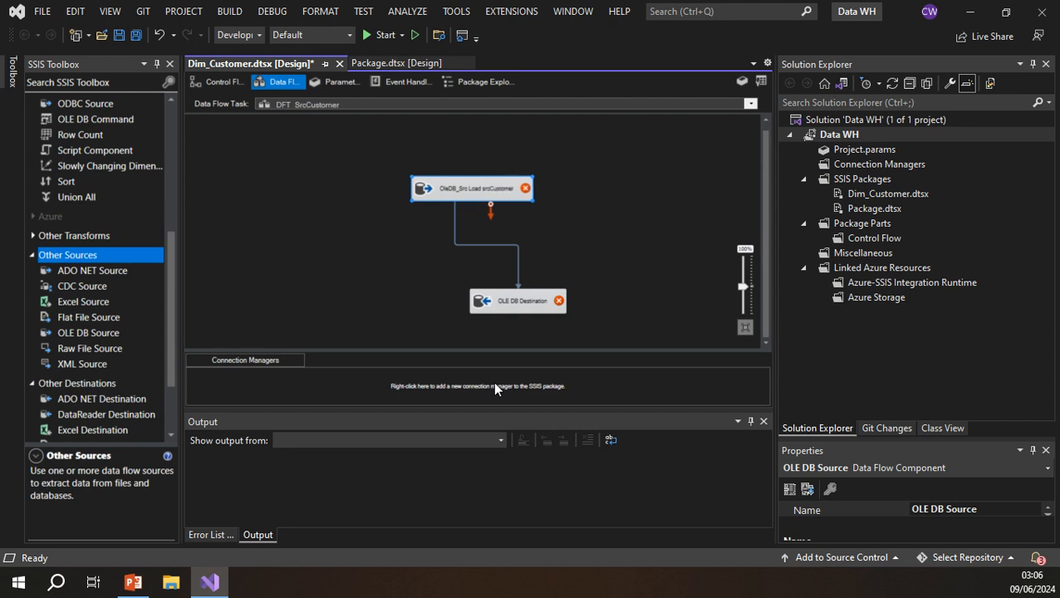
left_click(629, 251)
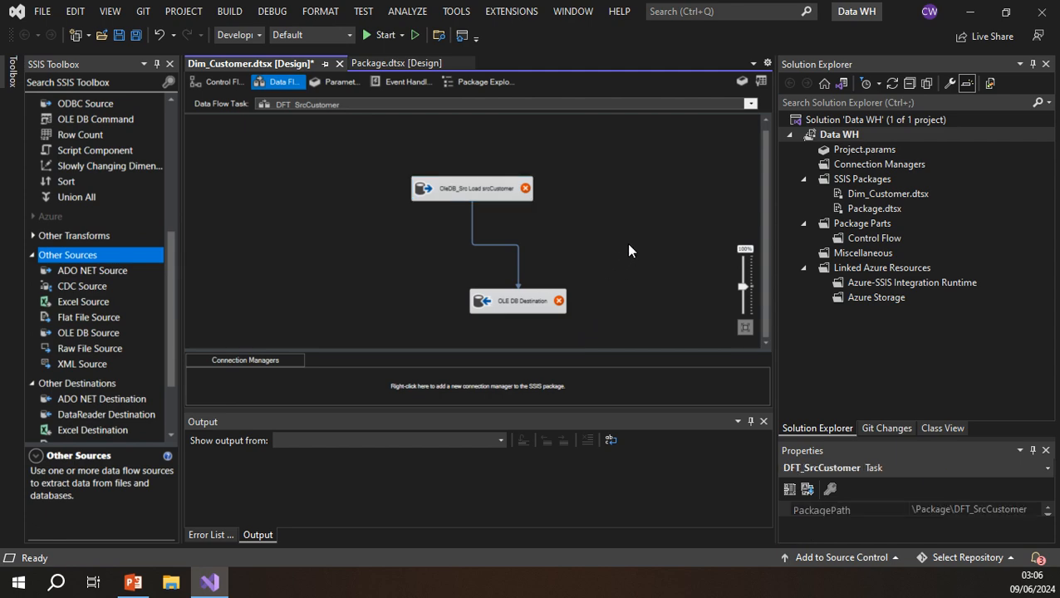
Rename the OLE DB Destination in the data flow to "OleDb Dest Dim_Customer"
right_click(524, 302)
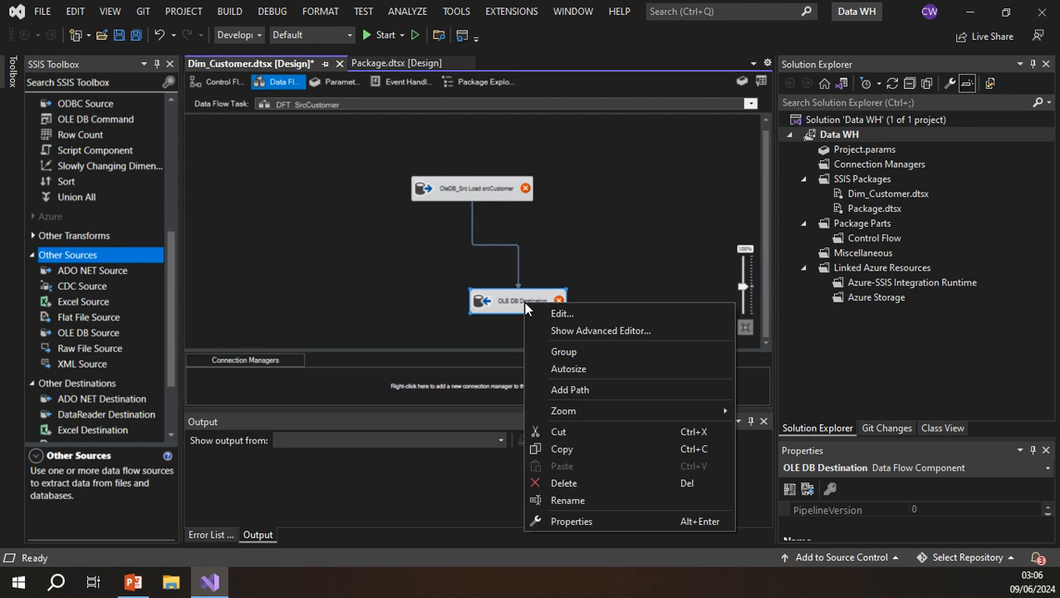
left_click(571, 500)
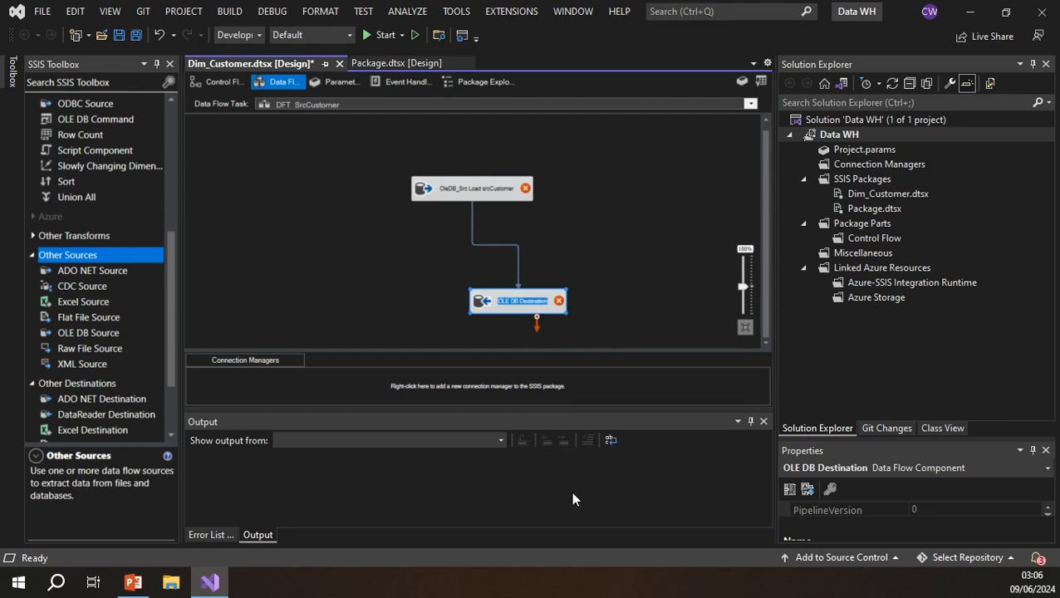
type("Ol")
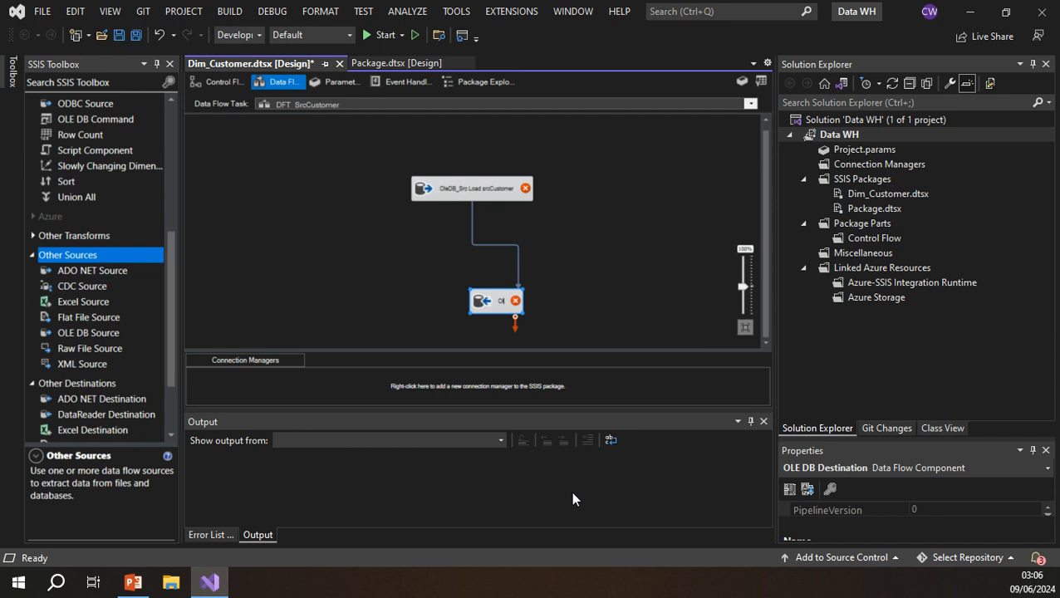
type("e")
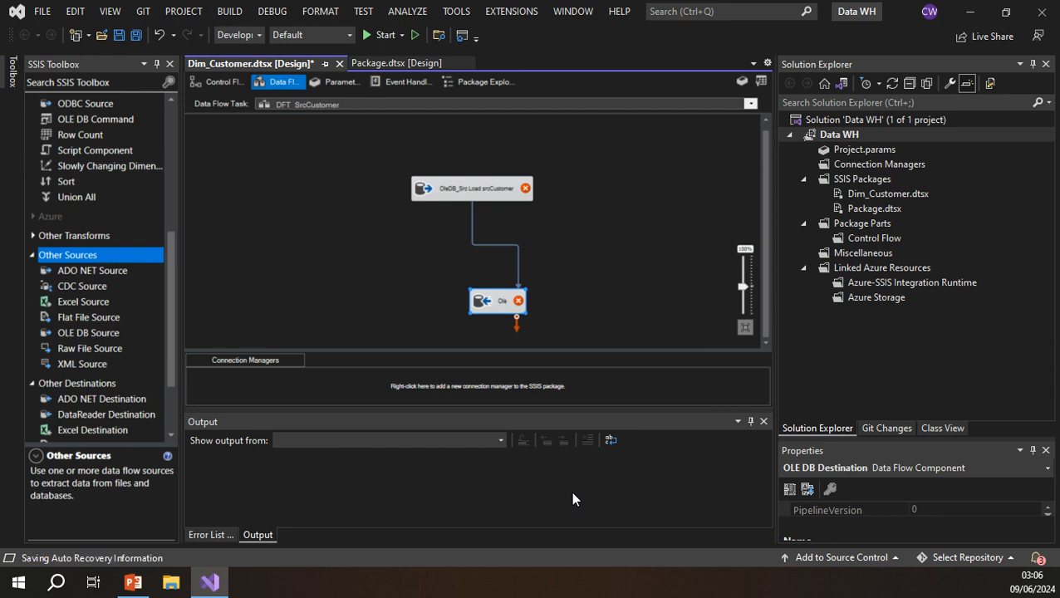
type("DB_Dest")
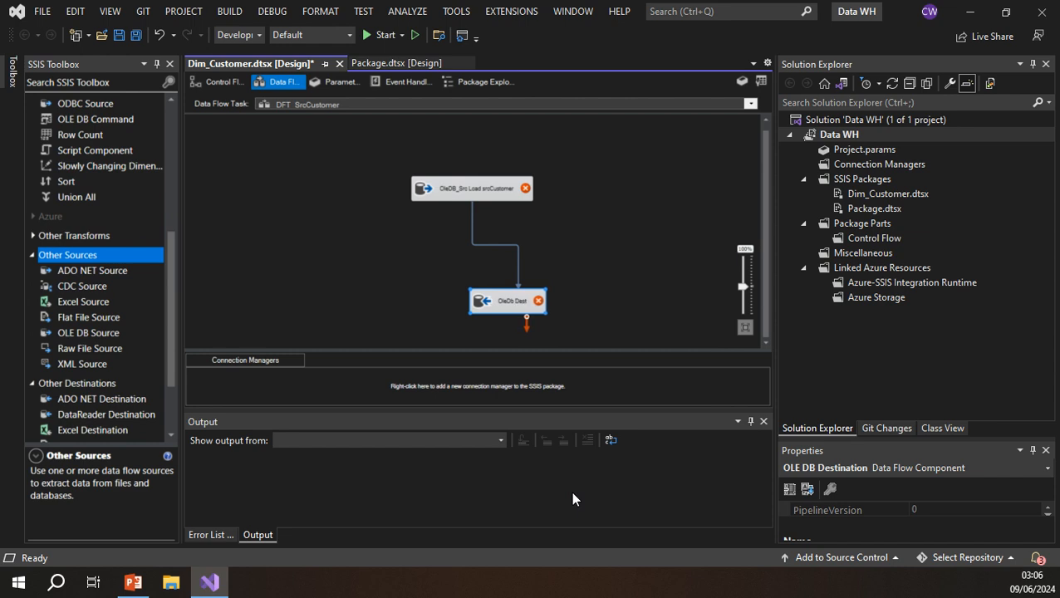
type(" Dim_C")
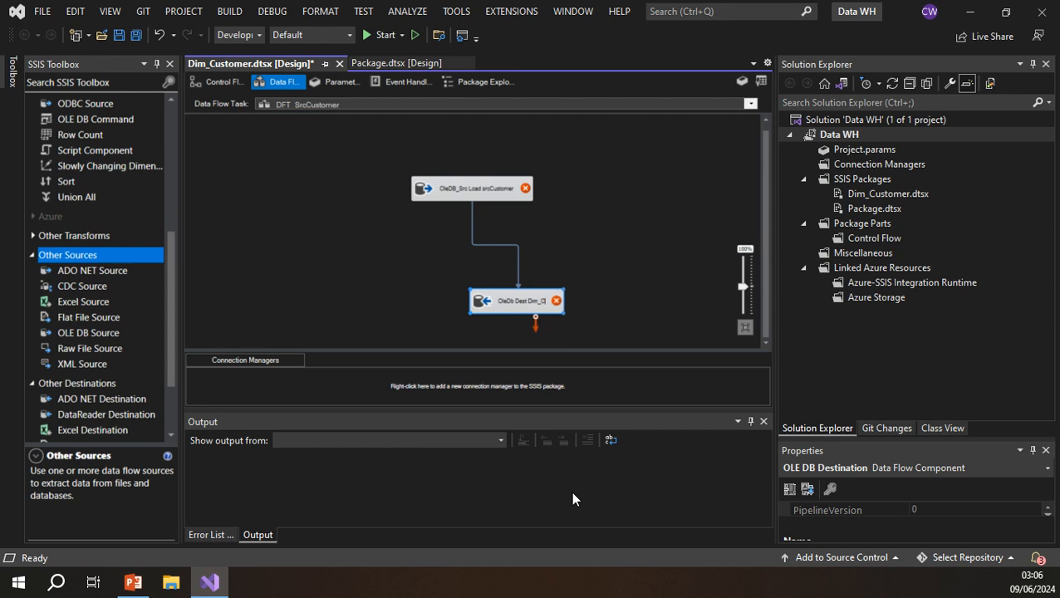
type("ustomer")
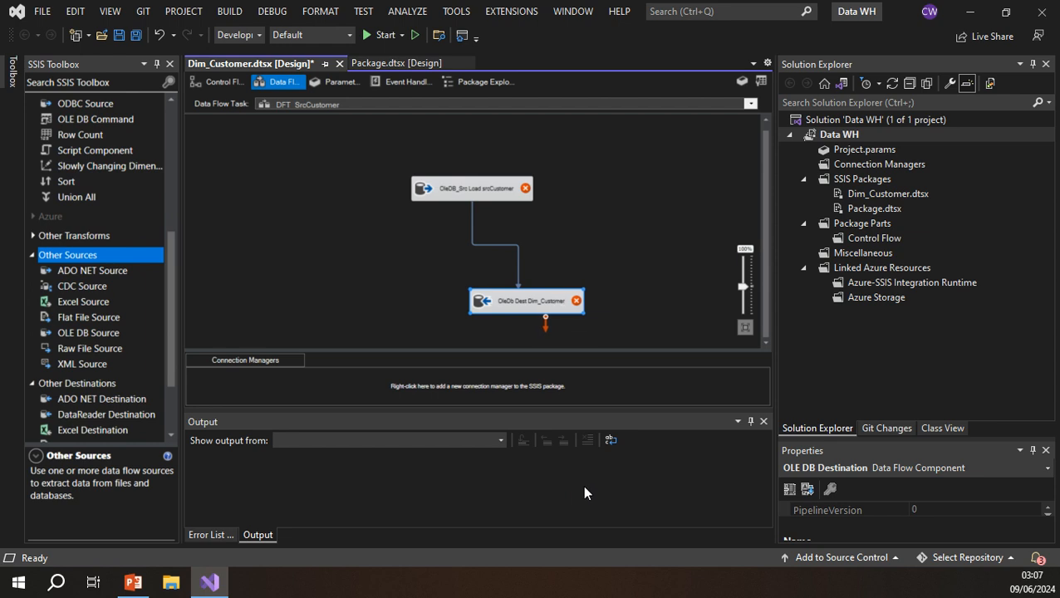
left_click(660, 318)
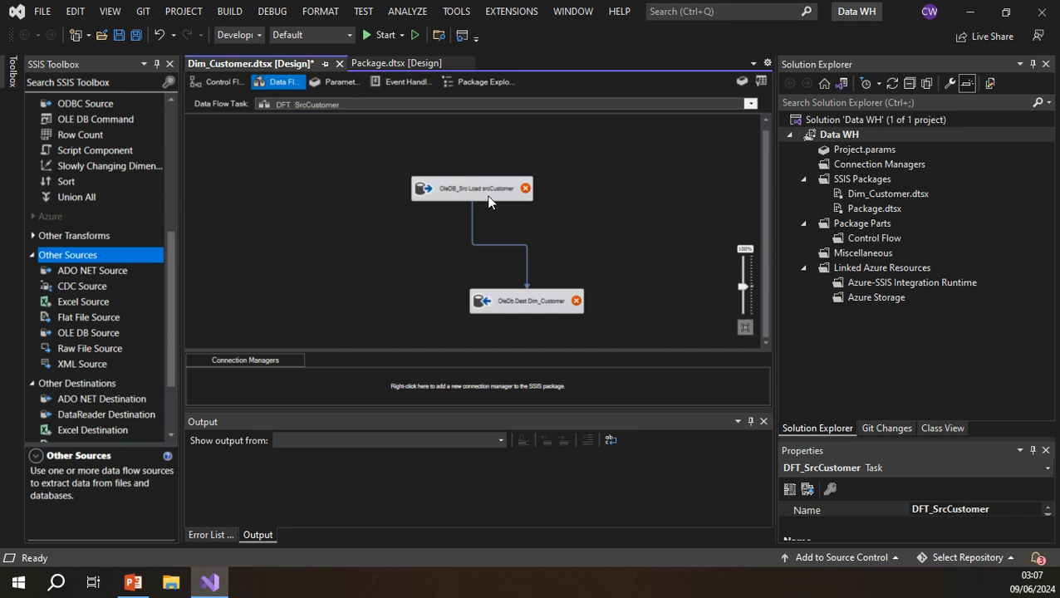
Save all open files of the Data WH project, including the edited Dim_Customer package
mouse_move(489, 193)
mouse_move(540, 309)
left_click(136, 40)
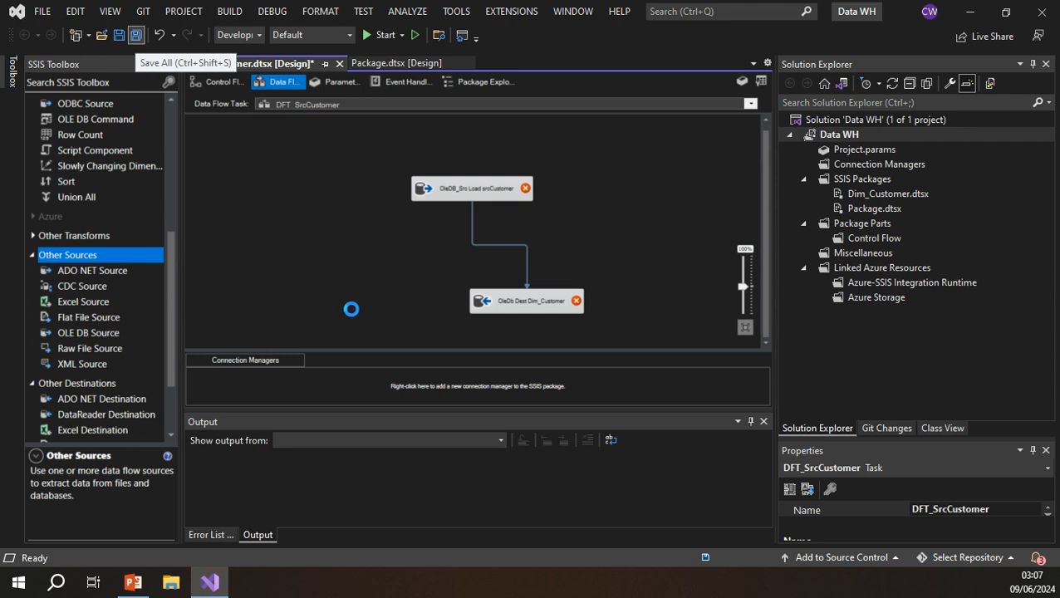